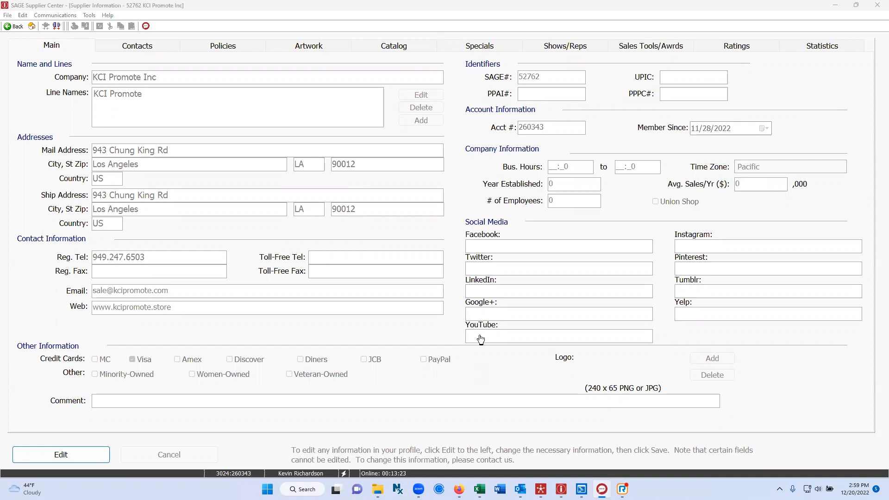
Step: Look over the company's contacts and policies, and disallow Catalog Requests from distributors in the ordering policies, saving the change
left_click(130, 52)
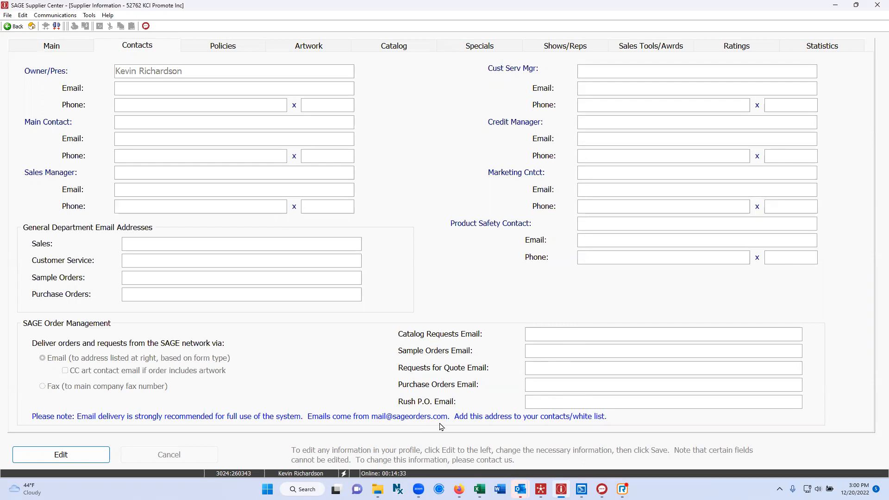
left_click(234, 53)
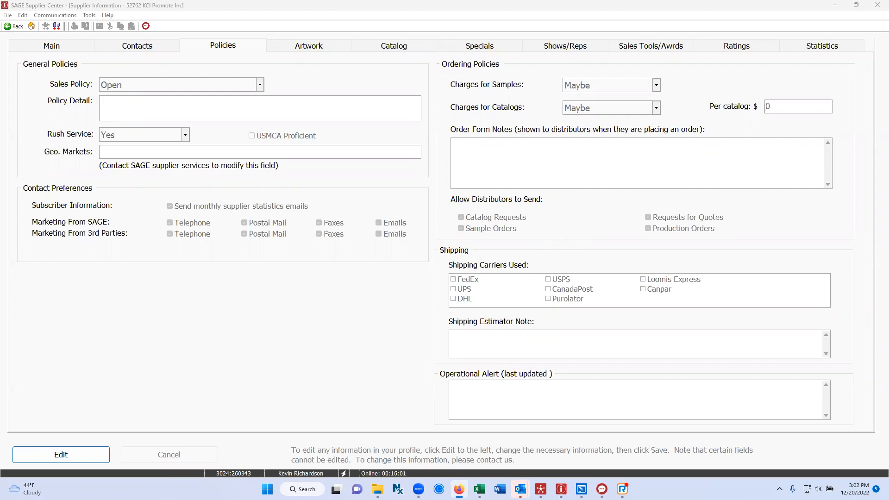
left_click(70, 455)
left_click(485, 219)
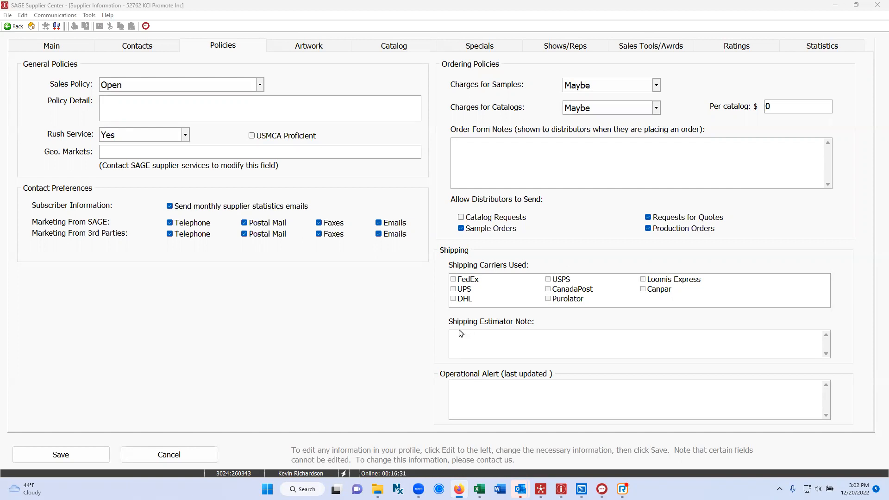
left_click(162, 458)
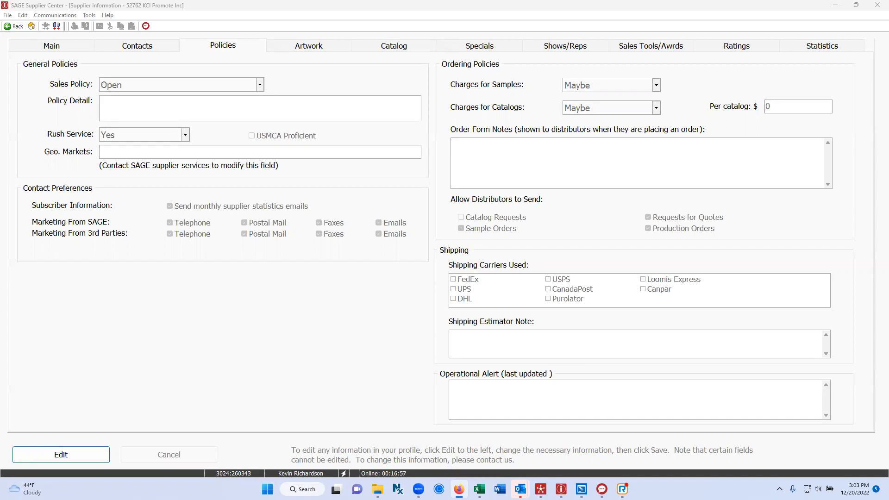
Step: View the supplier's artwork settings and list of specials
left_click(301, 50)
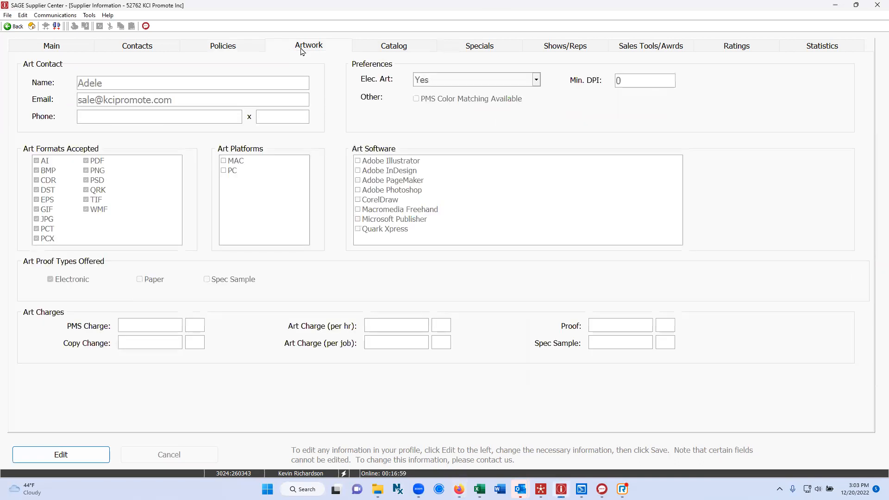
key("alt+Tab")
left_click(480, 48)
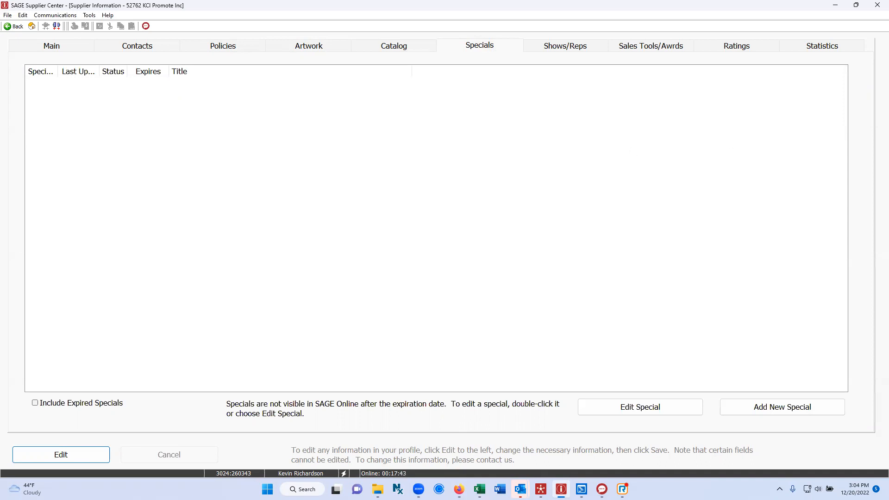
key("alt+Tab")
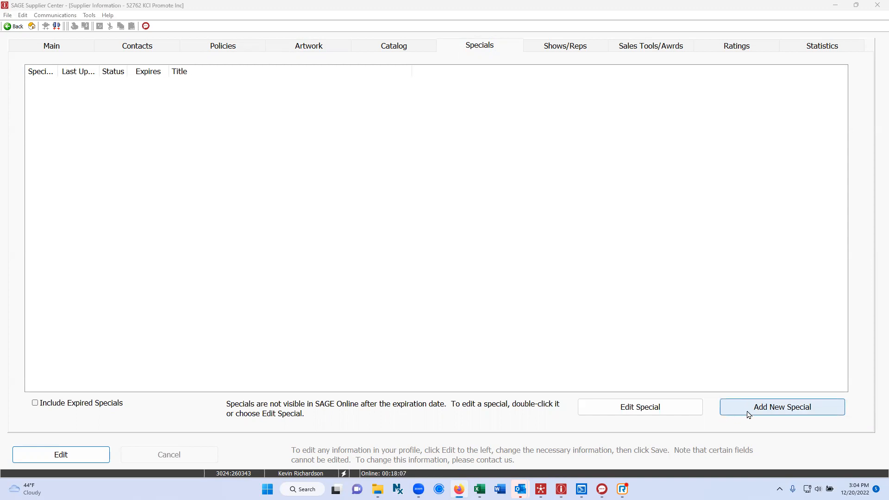
Step: Open a blank new special, examine its special type and specific product options, and cancel it without saving
left_click(797, 408)
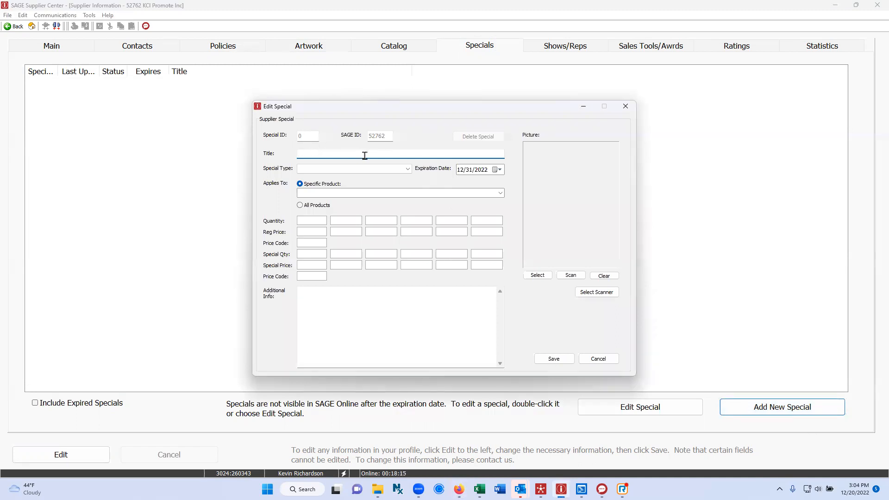
key("alt+Tab")
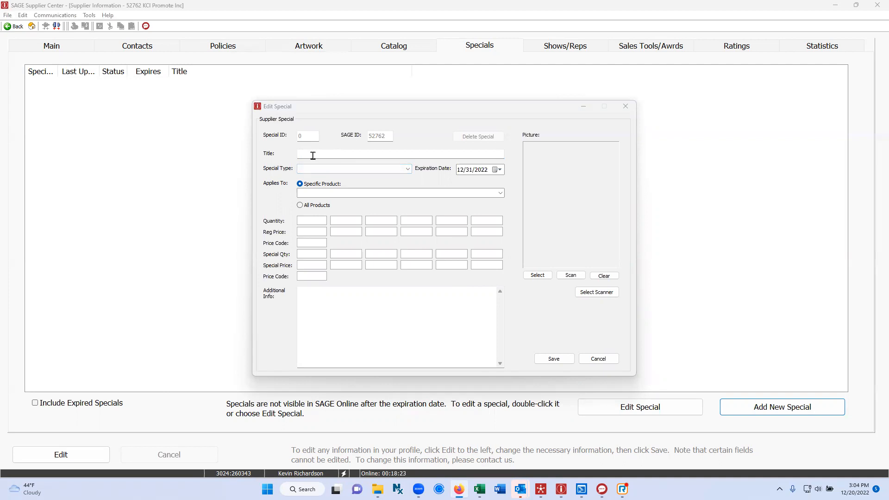
left_click(406, 169)
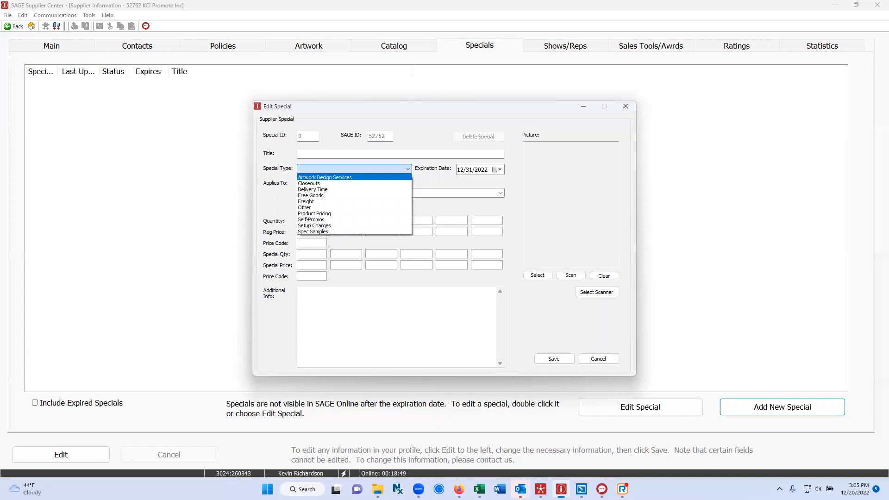
left_click(403, 154)
left_click(403, 154)
key("alt+Tab")
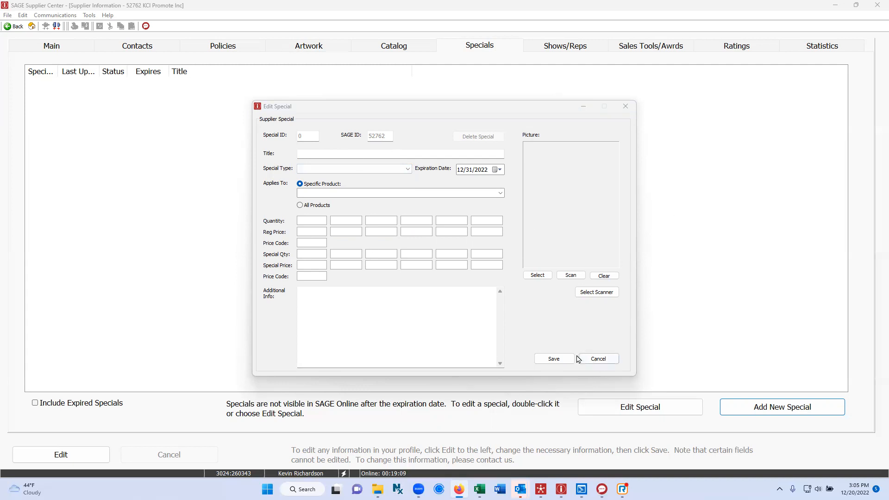
left_click(501, 192)
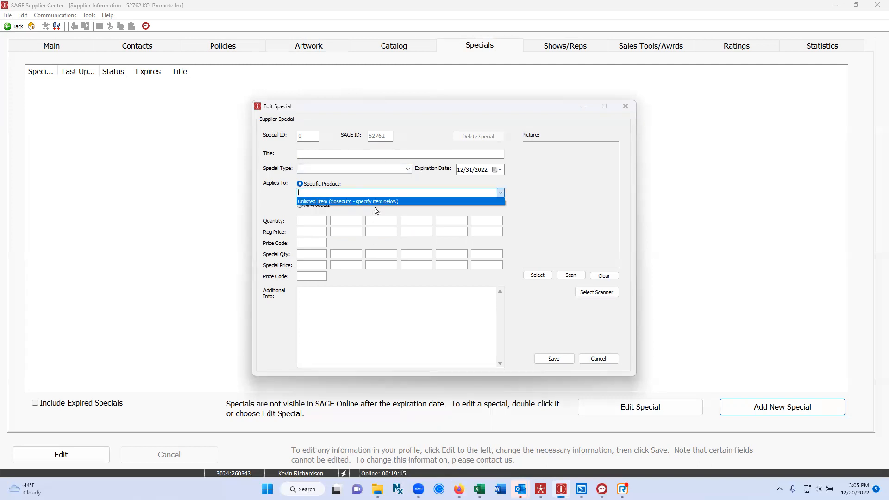
left_click(332, 211)
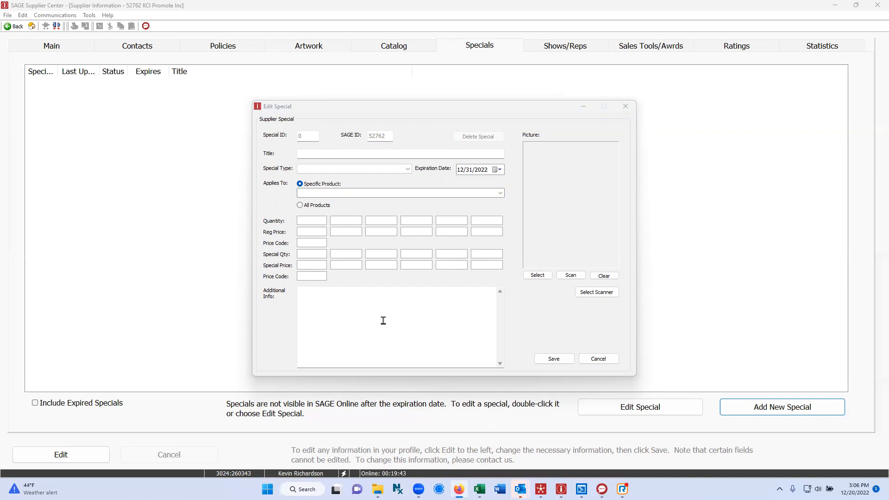
left_click(597, 361)
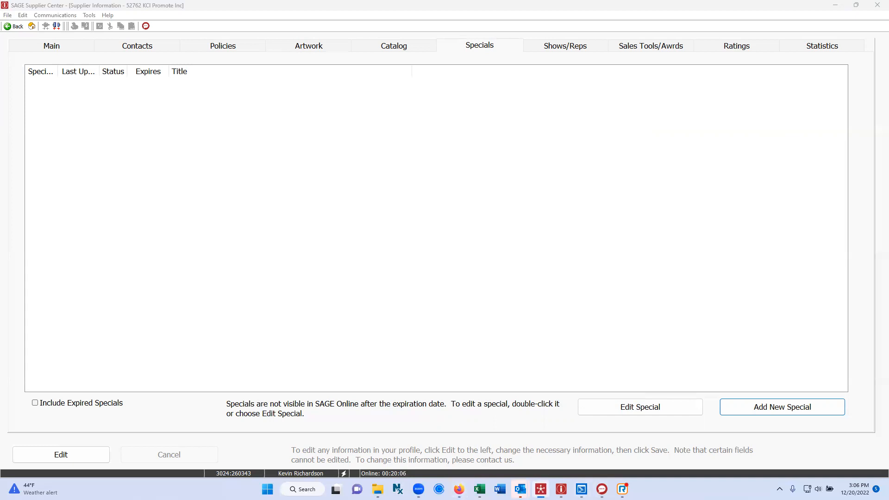
Step: Switch to SAGE Online, maximize its window and close the open Anti Fog Spray product
left_click(651, 32)
left_click(541, 489)
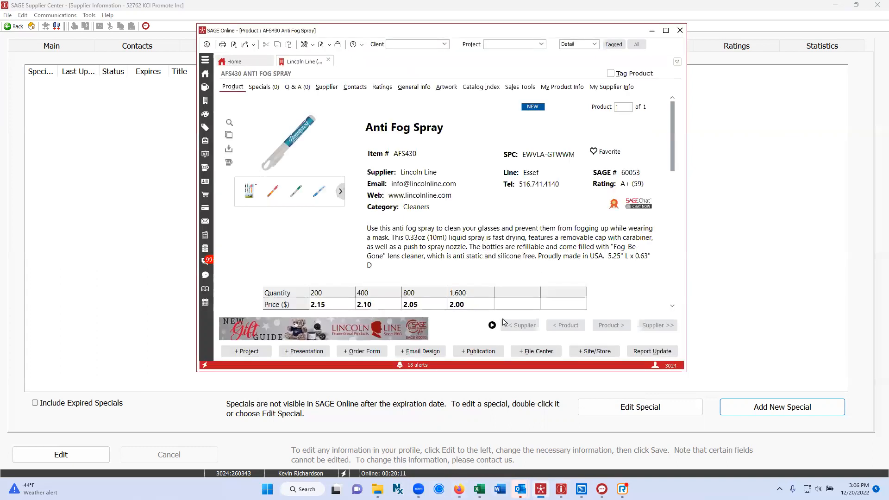
left_click(666, 30)
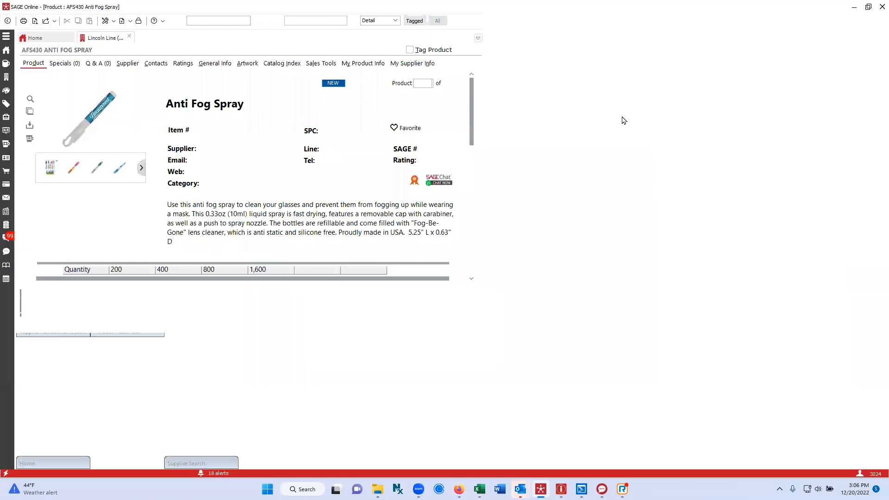
left_click(129, 36)
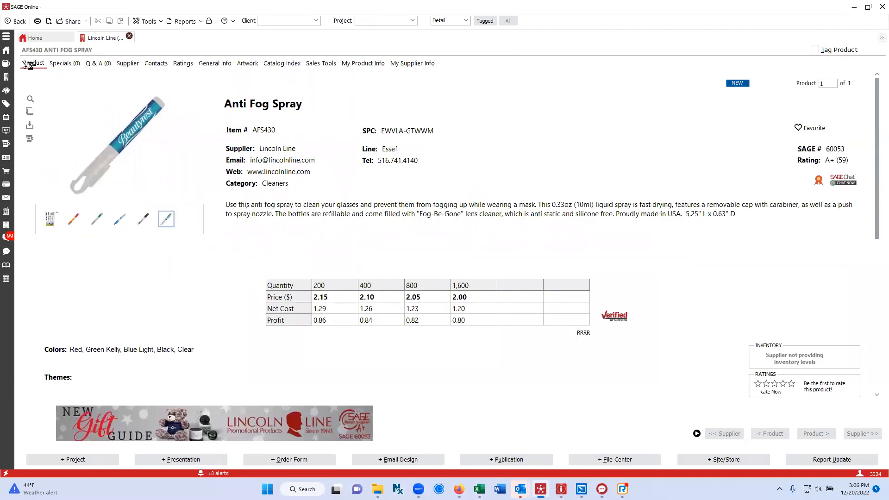
Step: Search for red products in the Tumblers category limited to Specials (Pricing), and open the DTM-CV17 Convertible 20 oz Tritan Bottle and Tumbler
left_click(9, 65)
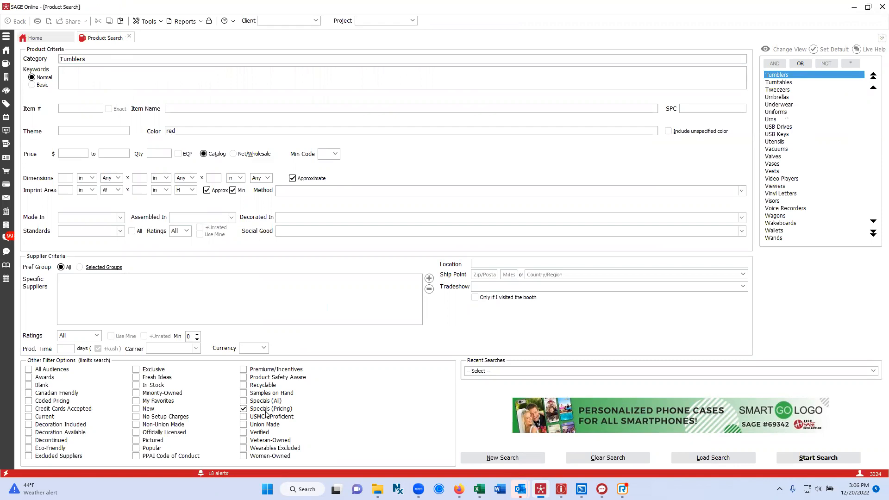
left_click(815, 459)
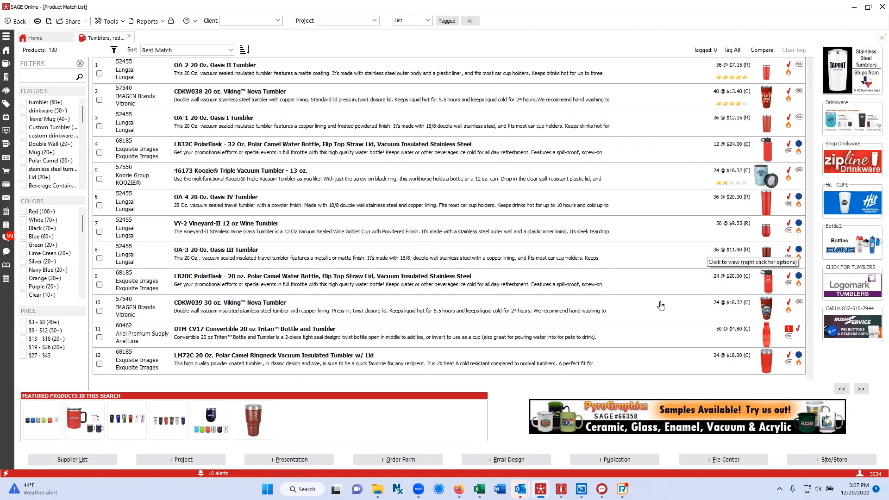
double_click(480, 343)
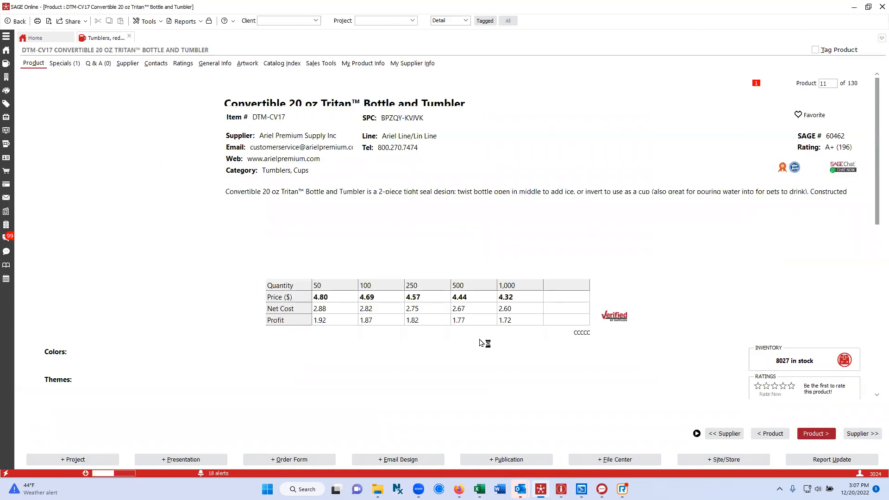
Step: Examine the special offer for the DTM-CV17 bottle, including its promo code information, and return to SAGE Supplier Center
left_click(65, 64)
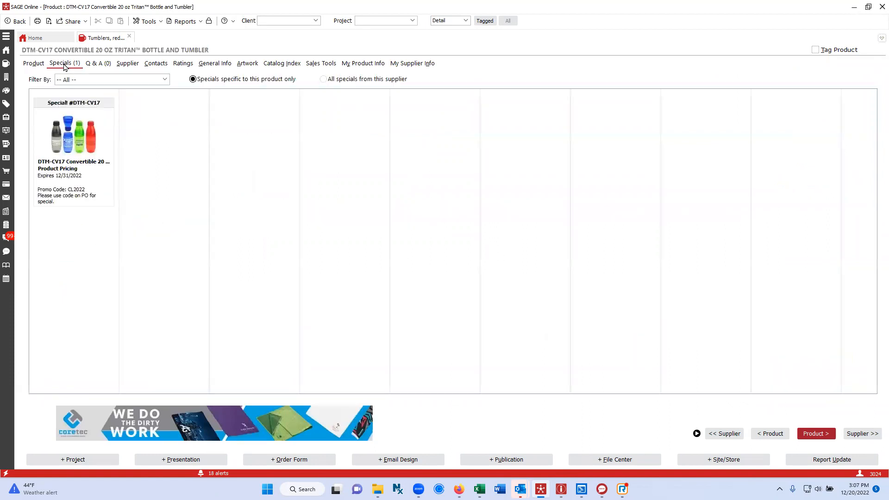
double_click(82, 144)
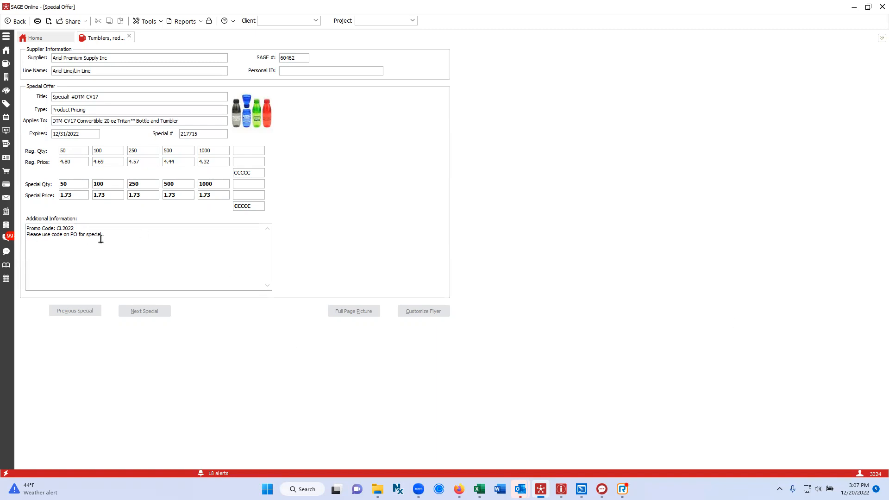
left_click(74, 228)
left_click(855, 8)
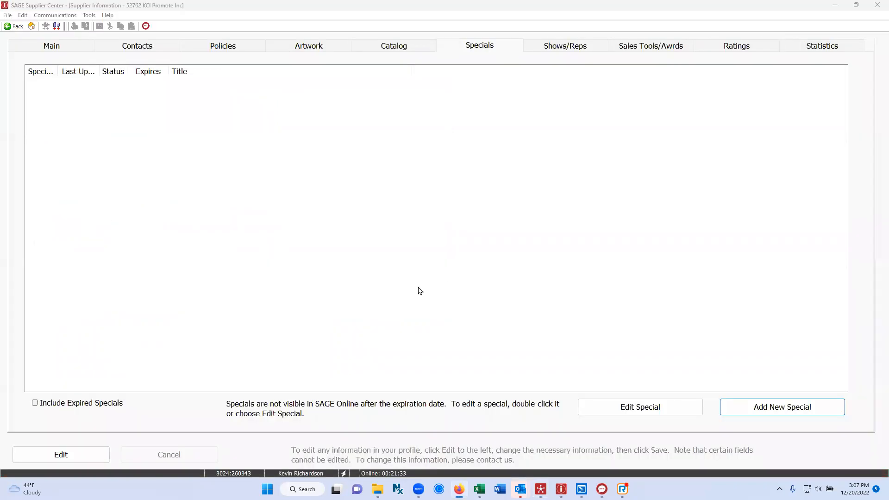
Step: Browse the upcoming tradeshows and display the details of New Products Showcase - Kansas City (Spring)
left_click(563, 47)
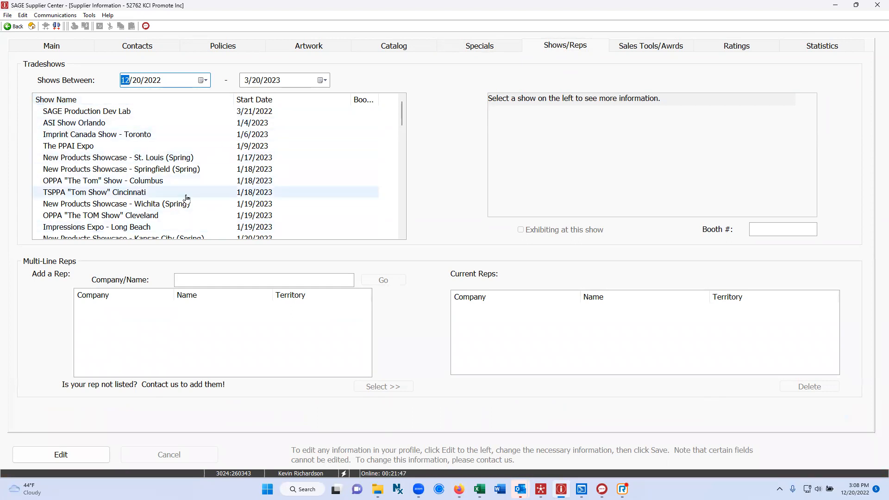
scroll(187, 198, "down", 1)
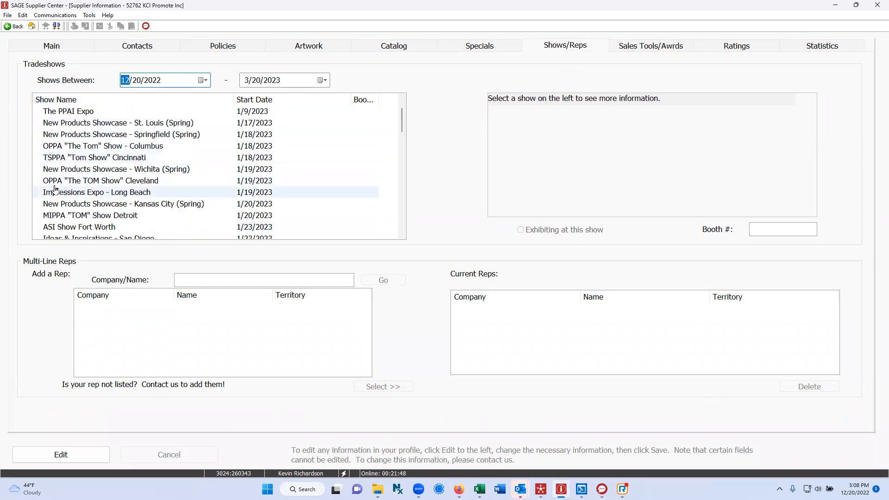
left_click(74, 207)
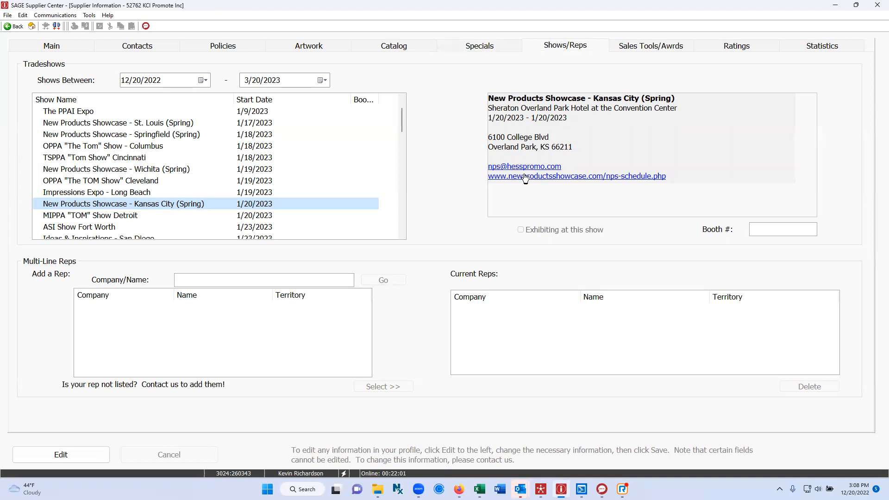
Step: Examine the sales tools and awards, opening the form for a new sales tool file and closing it without adding anything
left_click(648, 52)
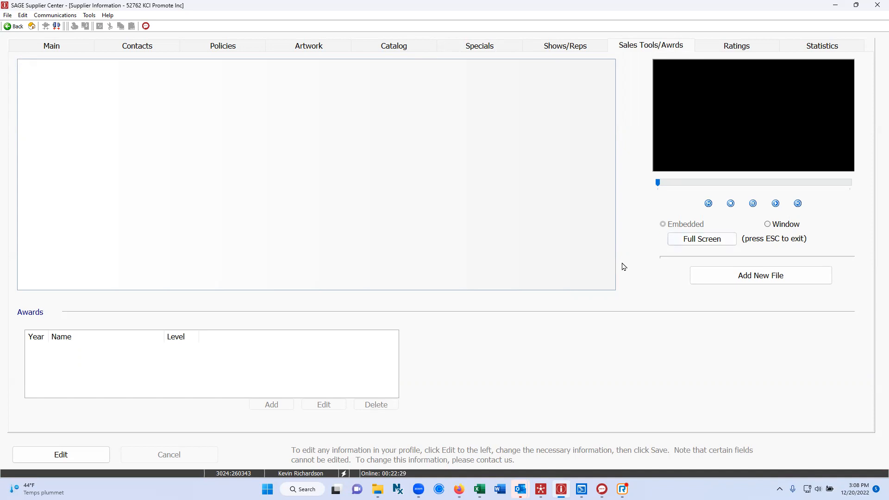
left_click(765, 278)
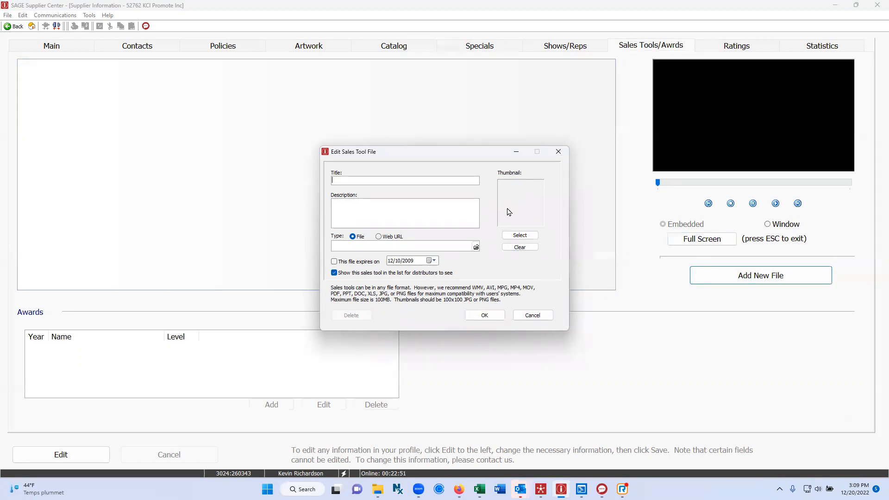
left_click(558, 152)
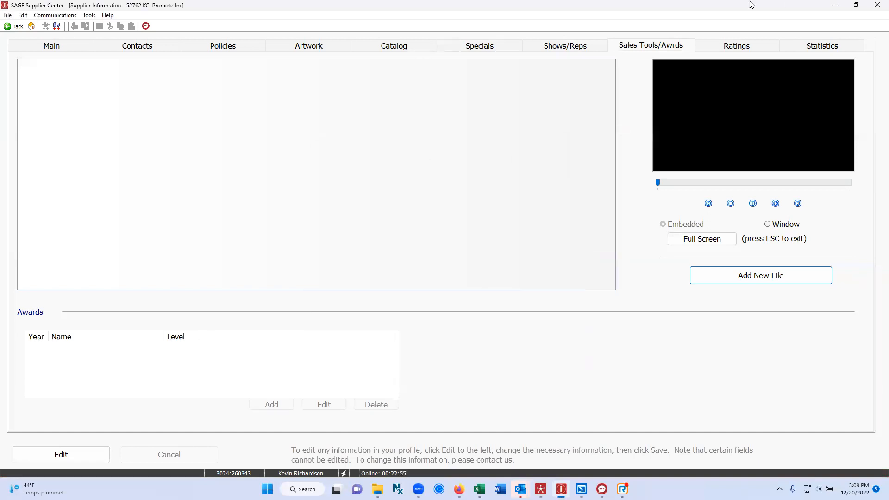
Step: Review the supplier's ratings and its research and monthly email statistics
left_click(745, 52)
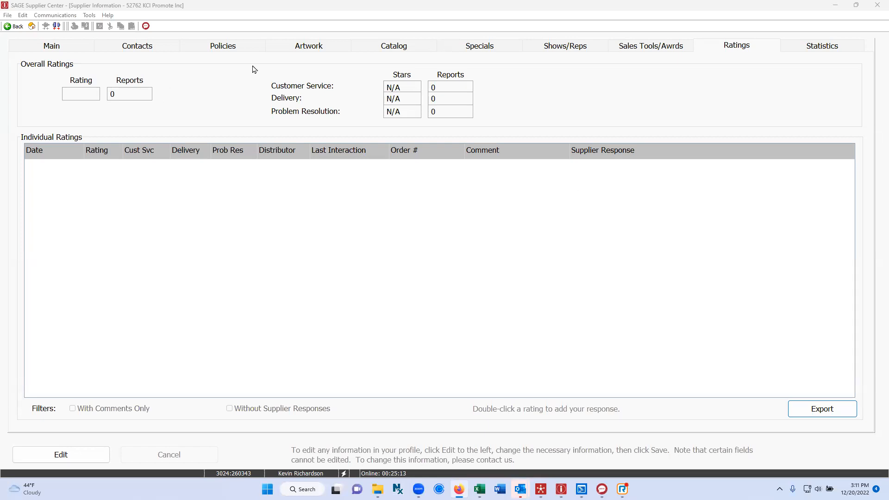
left_click(832, 51)
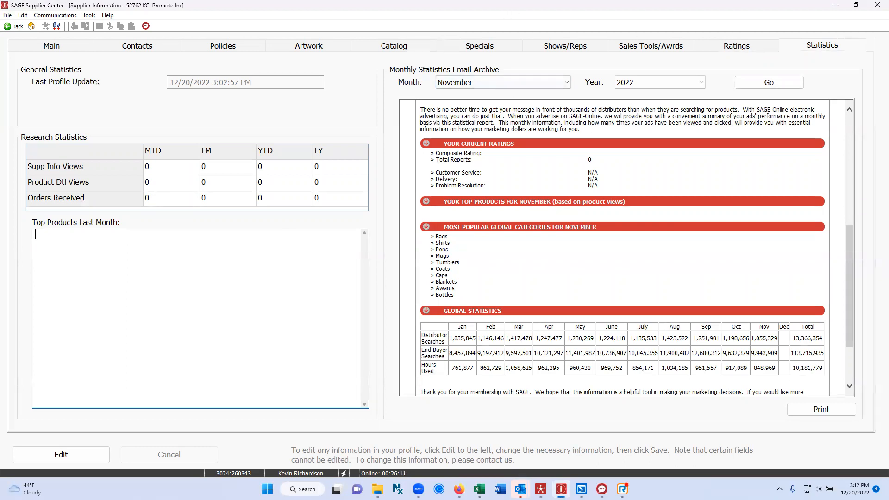
Step: Set the current catalog expiration date to 12/31/1990, save the catalog information and acknowledge the notice
left_click(378, 46)
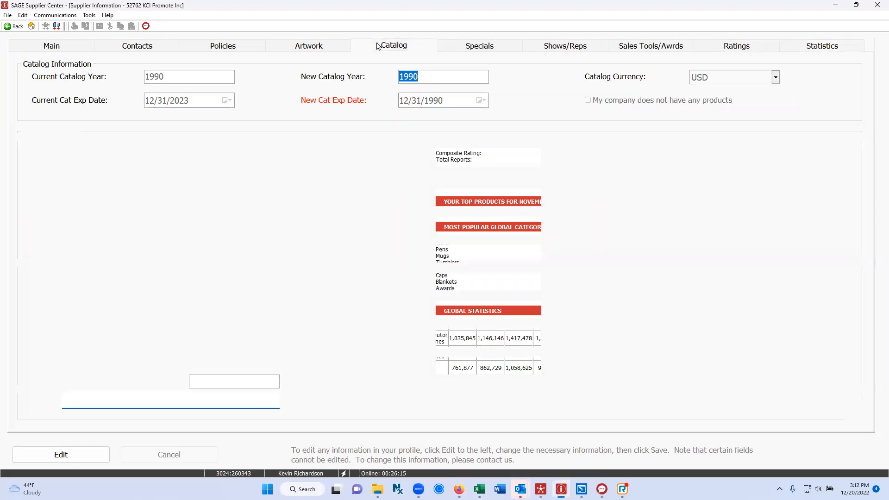
left_click(61, 455)
left_click(193, 105)
type("1990")
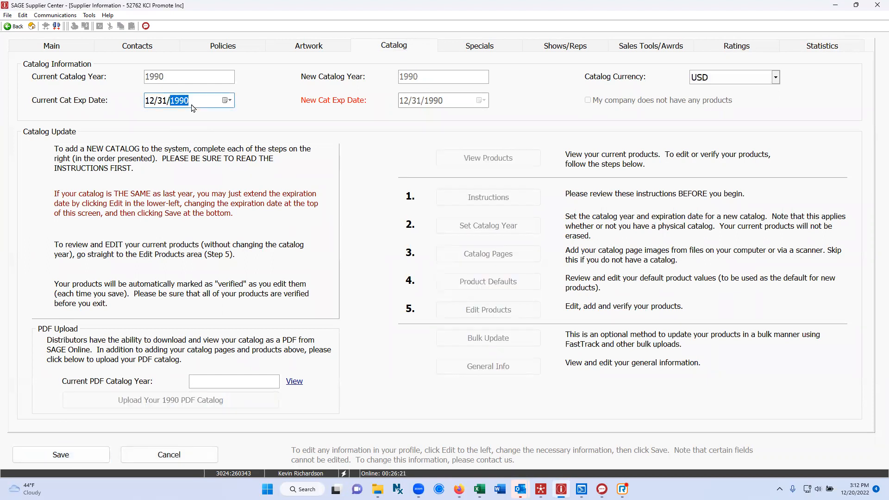
left_click(60, 455)
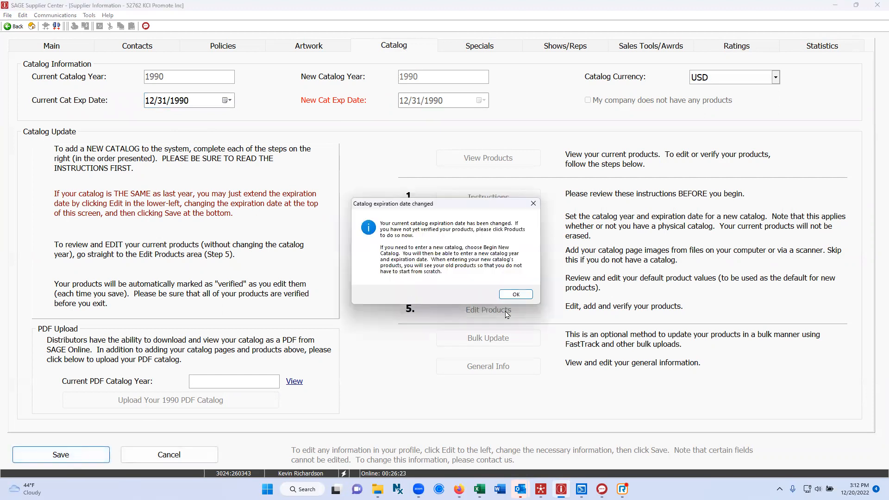
left_click(515, 295)
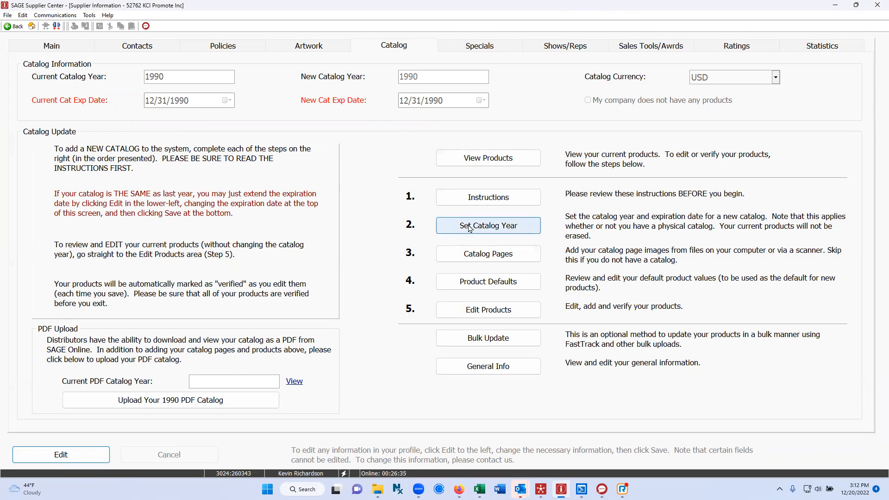
Step: Mark a new catalog in the system with catalog year 2023 and expiration date 12/31/2023
left_click(522, 230)
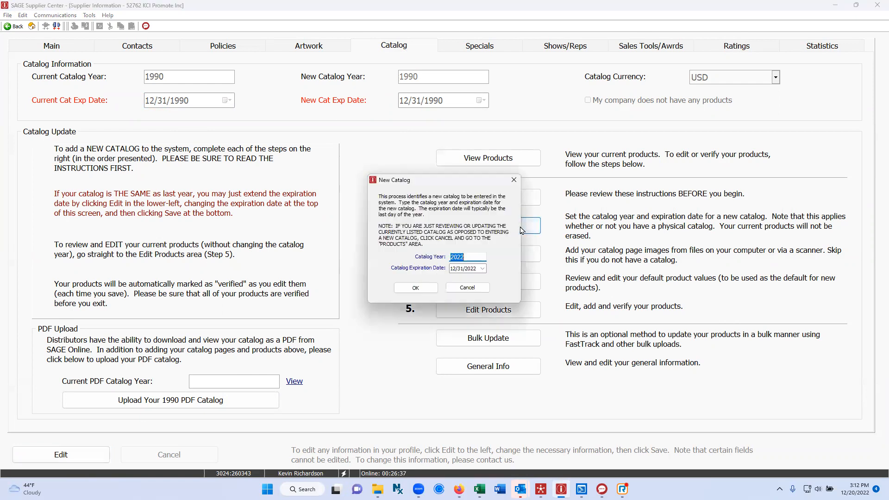
type("2023")
key("Tab")
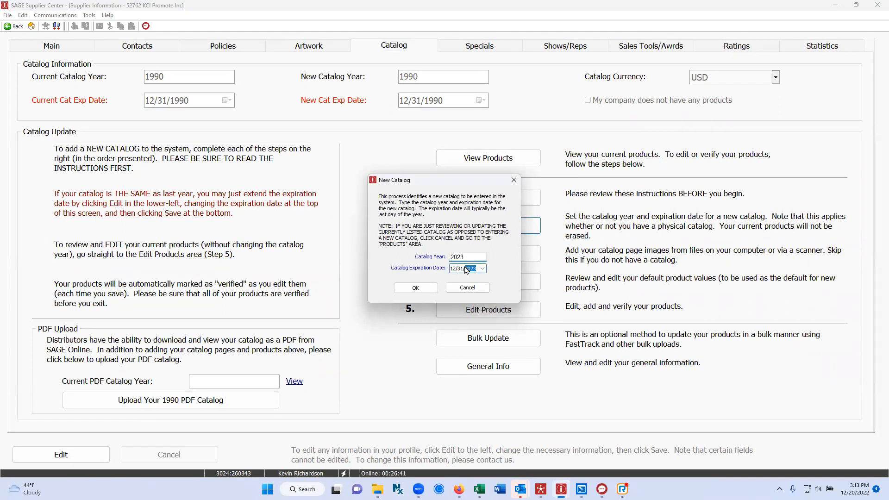
left_click(404, 287)
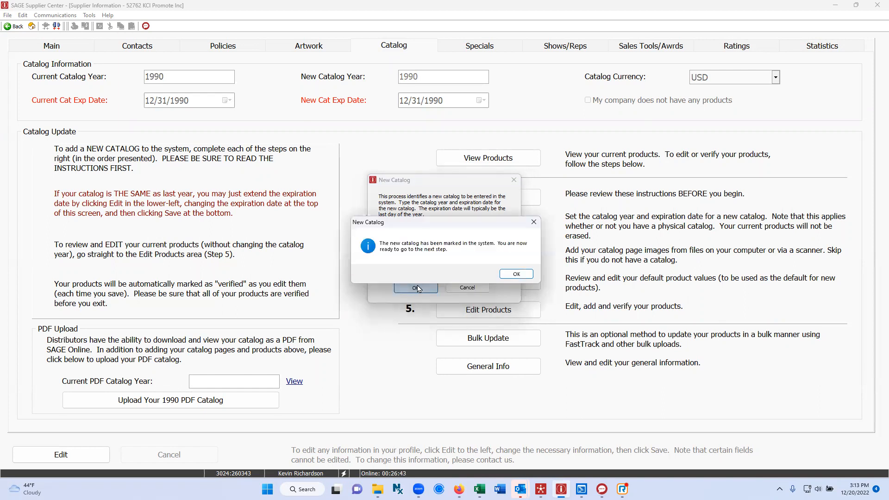
left_click(524, 273)
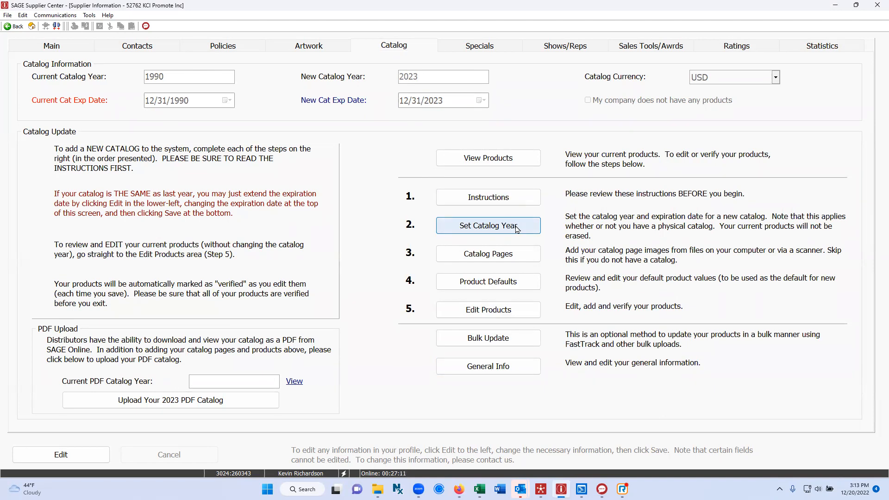
left_click(480, 229)
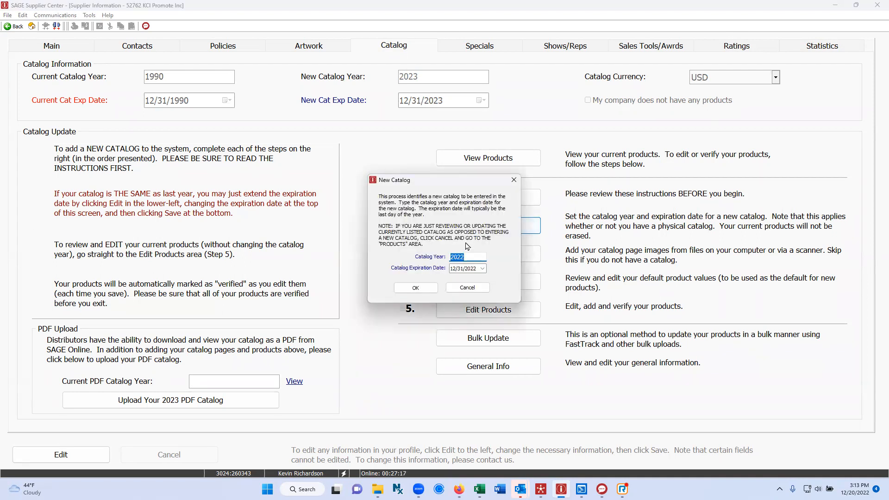
left_click(468, 288)
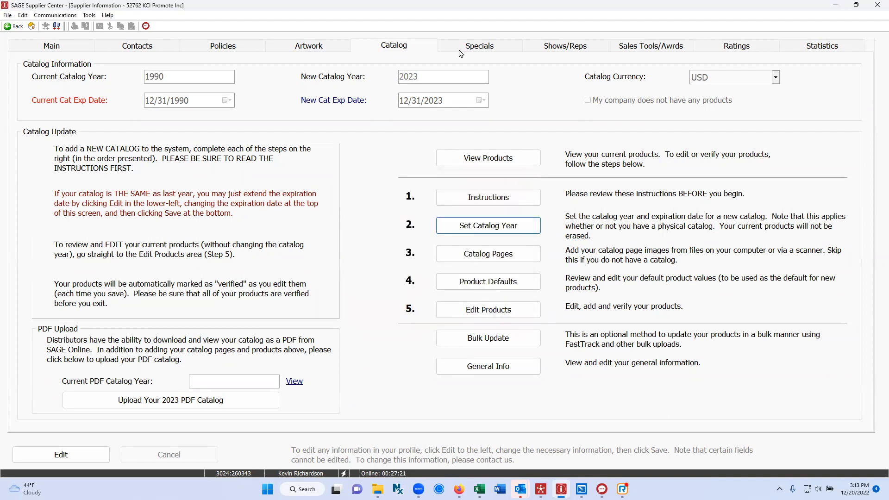
Step: Review the supplier's general information fields and return to the catalog setup
left_click(503, 367)
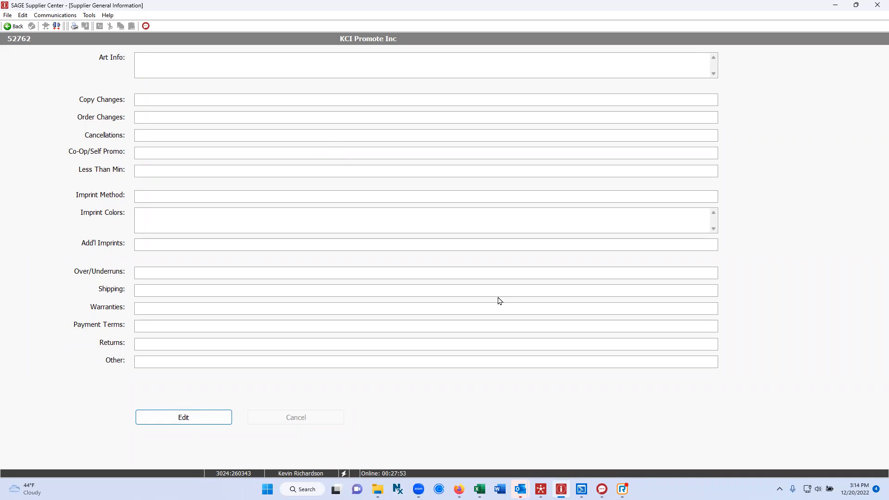
key("alt+Tab")
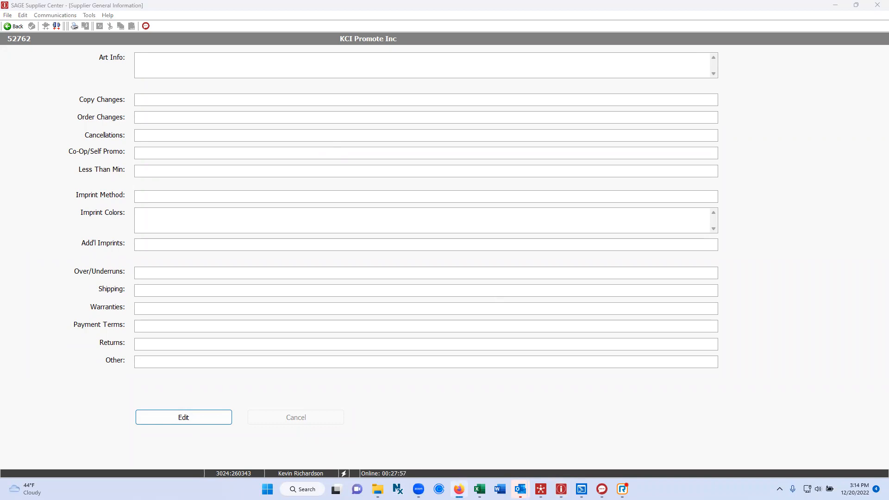
left_click(10, 26)
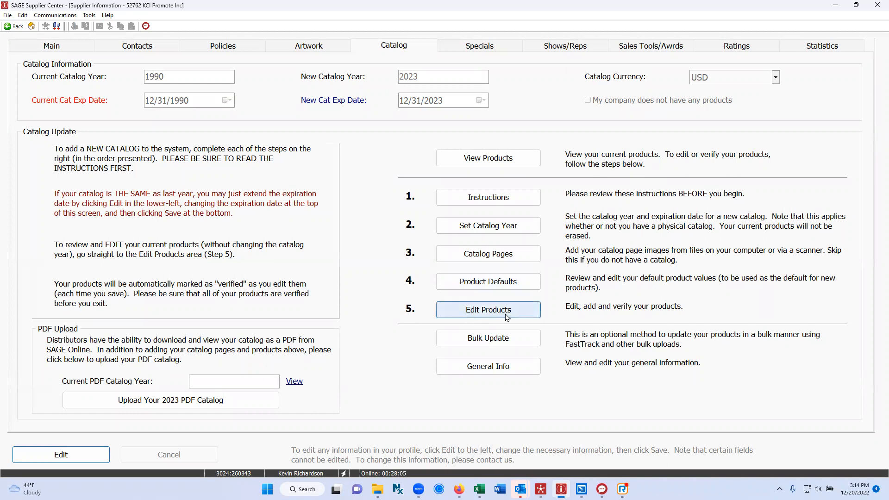
Step: Start a new product from the editable product list and set its category to Tumblers
left_click(484, 310)
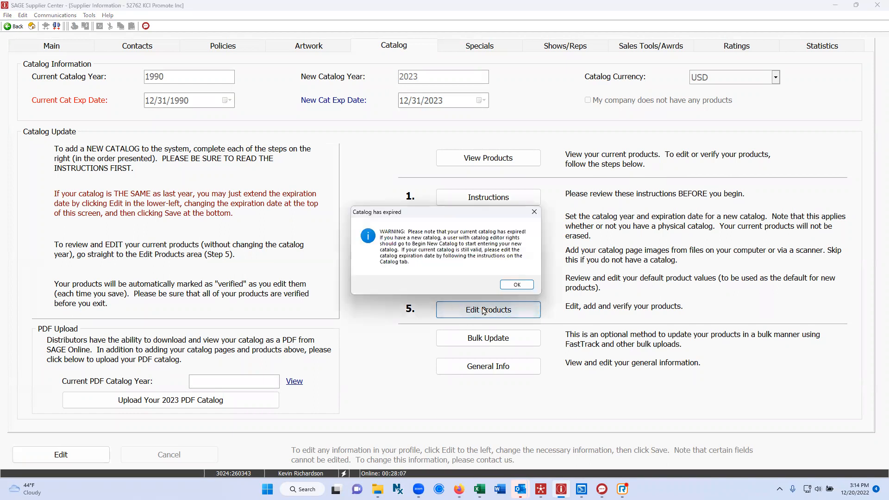
left_click(517, 285)
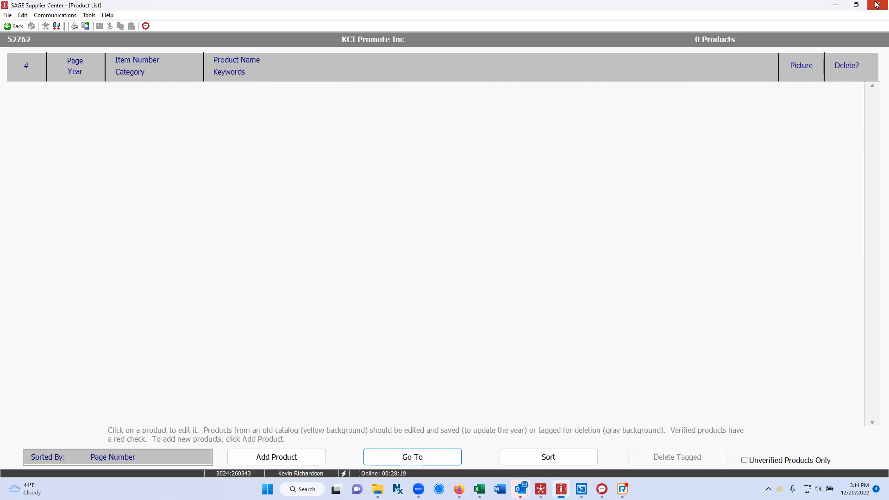
key("alt+Tab")
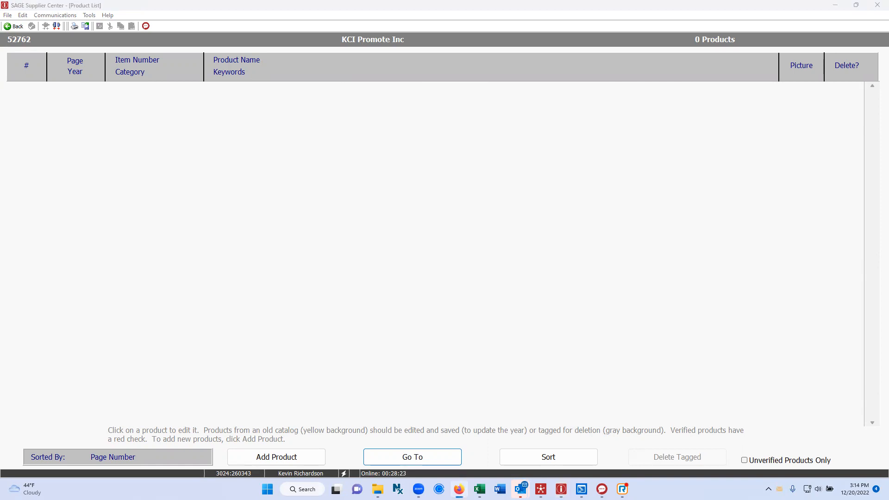
left_click(268, 459)
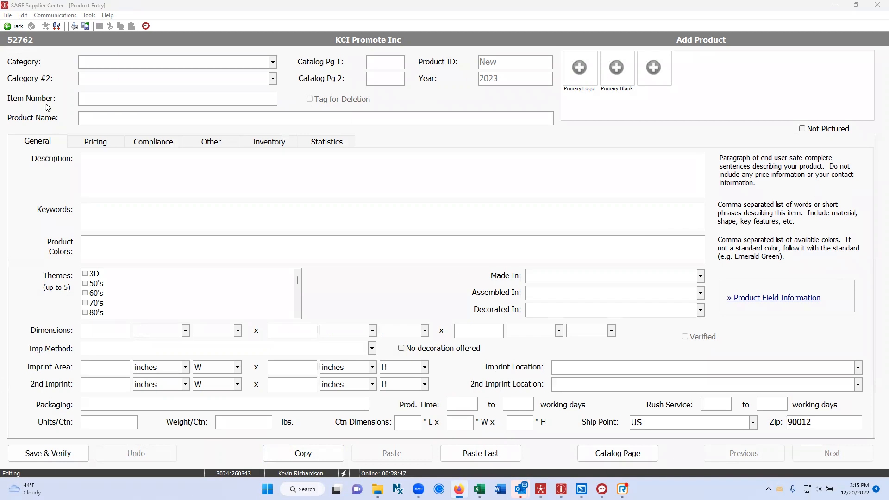
left_click(273, 67)
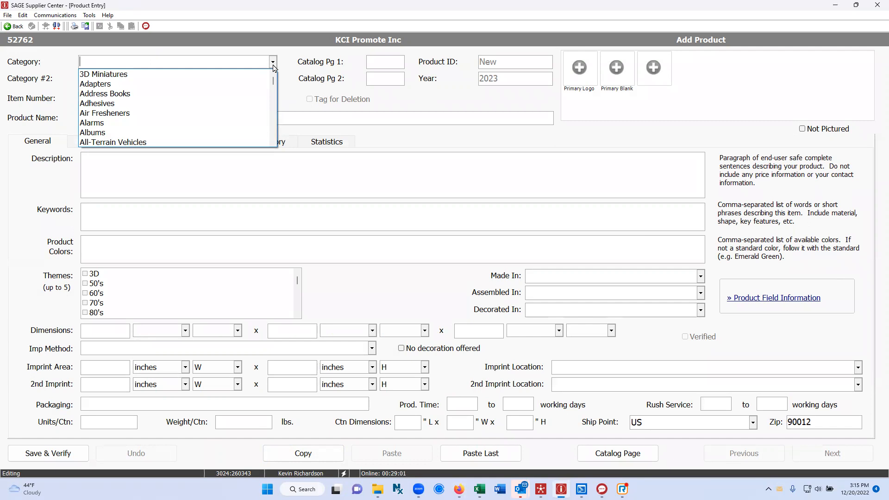
type("Tumblers")
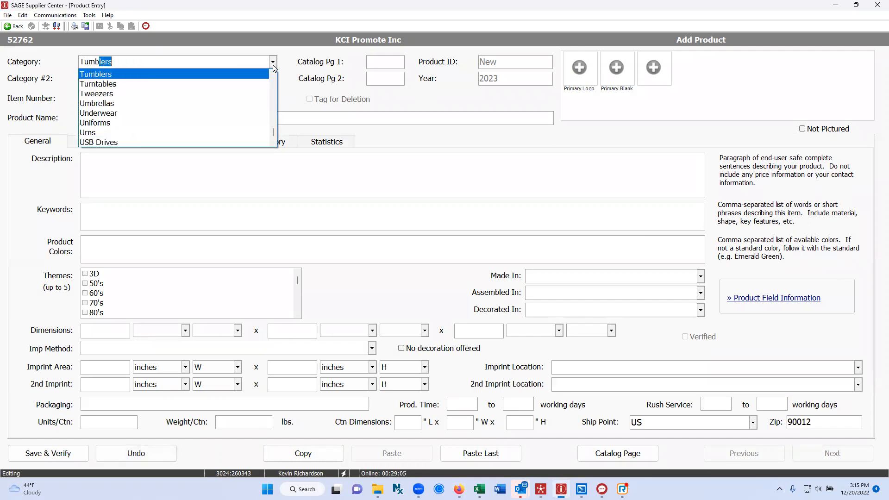
left_click(131, 75)
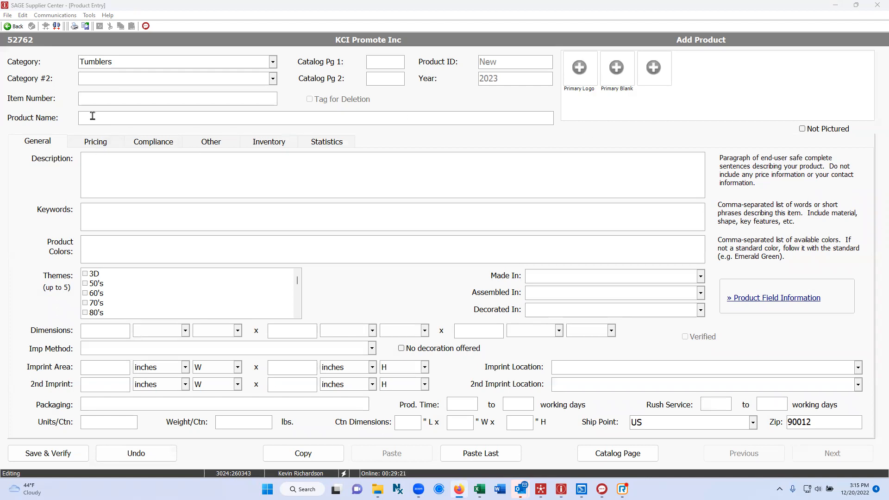
Step: Consult the knowledge base guidelines for product keywords, then browse the available themes in the product form
left_click(81, 99)
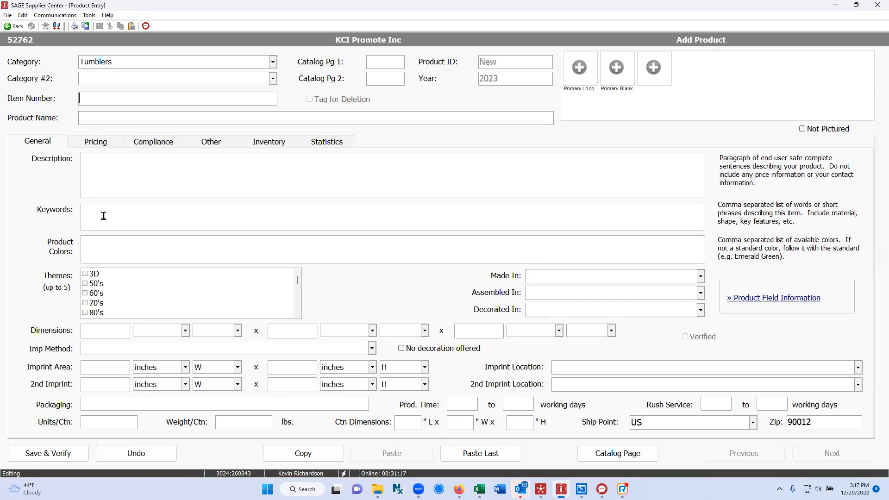
left_click(50, 213)
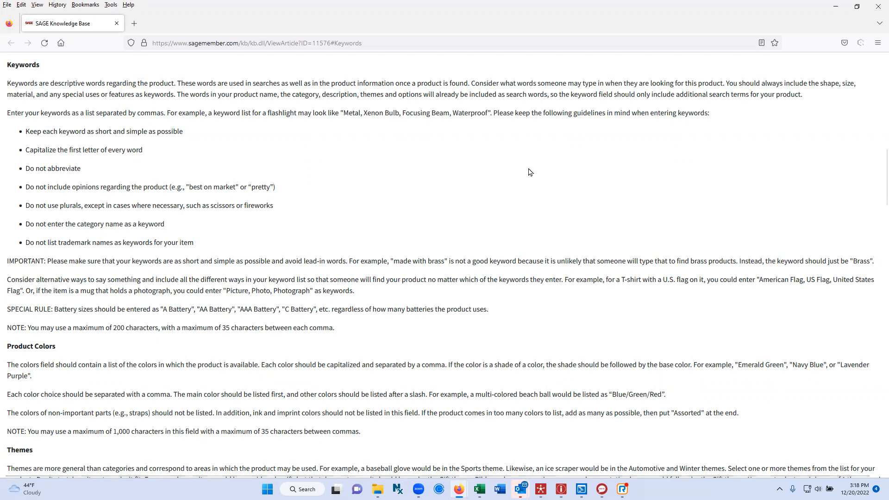
left_click(836, 6)
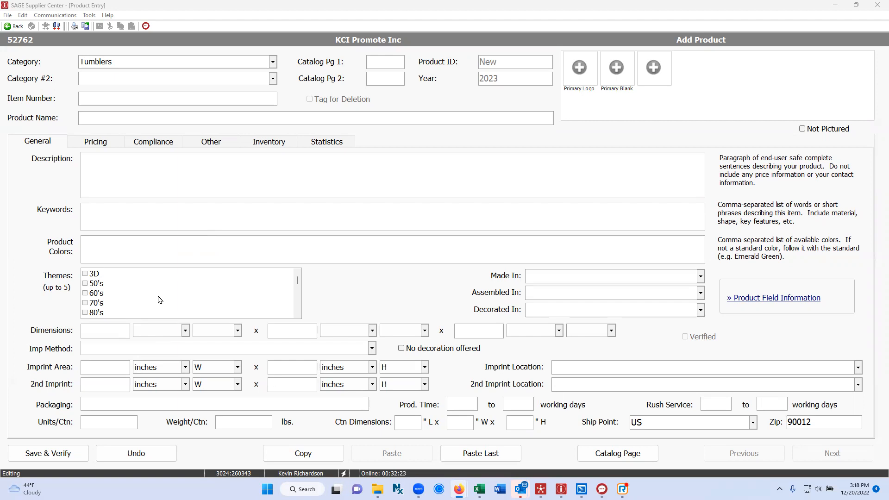
scroll(190, 298, "down", 2)
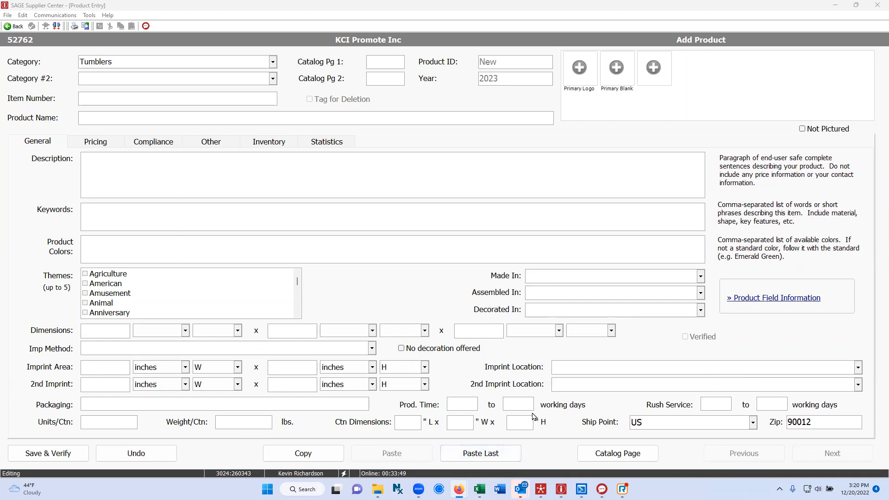
Step: Enter the product's pricing quantity breaks as 200, 500, 100, 5000 and 10000
left_click(95, 143)
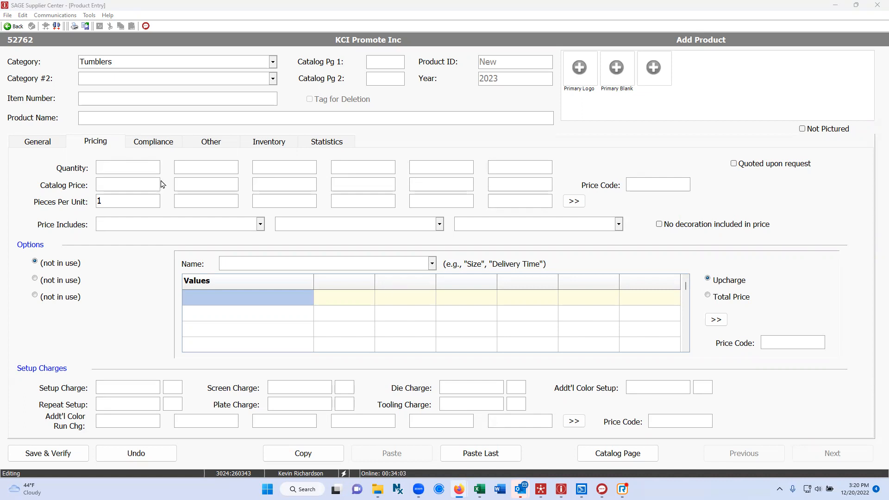
left_click(128, 168)
type("200")
key("Tab")
type("500")
key("Tab")
type("100")
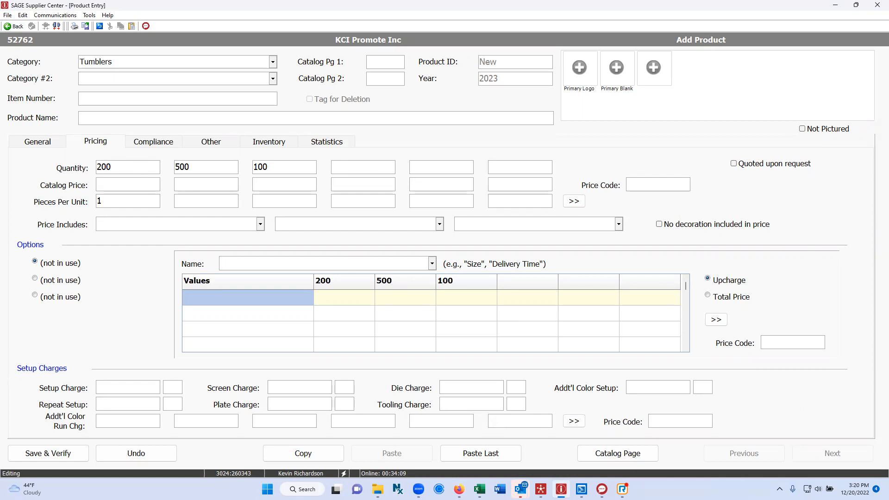
left_click(354, 168)
type("5000")
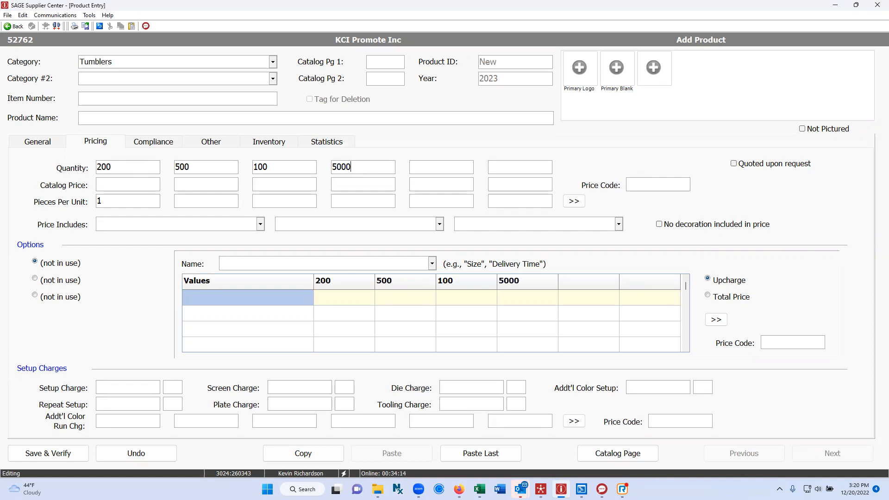
key("Tab")
type("100000")
key("BackSpace")
Step: Enter catalog prices of 1.95, 1.85, 1.65, 1.25 and .85 for the five quantity breaks
type("1.95")
key("Tab")
type("189")
key("BackSpace")
key("BackSpace")
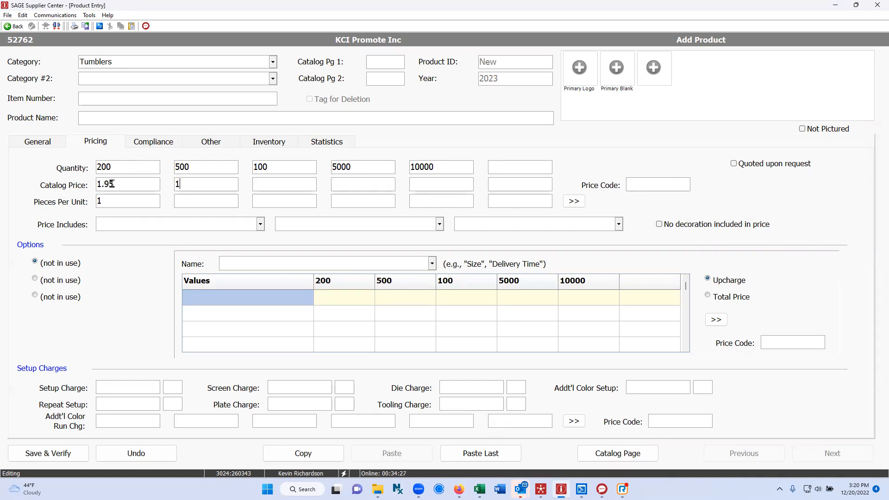
type(".85")
key("Tab")
type("1.65")
key("Tab")
type("1.25")
key("Tab")
type(".85")
Step: Set the pieces per unit to 1 for the second through fifth quantity breaks
left_click(205, 200)
type("1")
left_click(310, 202)
type("1")
key("Tab")
type("1")
key("Tab")
type("1")
Step: Switch to SAGE Online to examine the pricing and price code of the Convertible 20 oz Tritan Bottle and Tumbler, then return to the product form
left_click(635, 183)
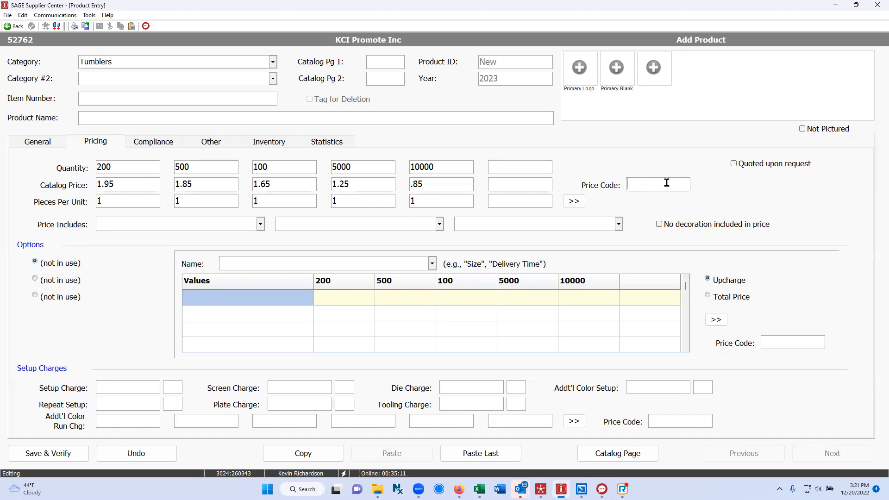
mouse_move(541, 489)
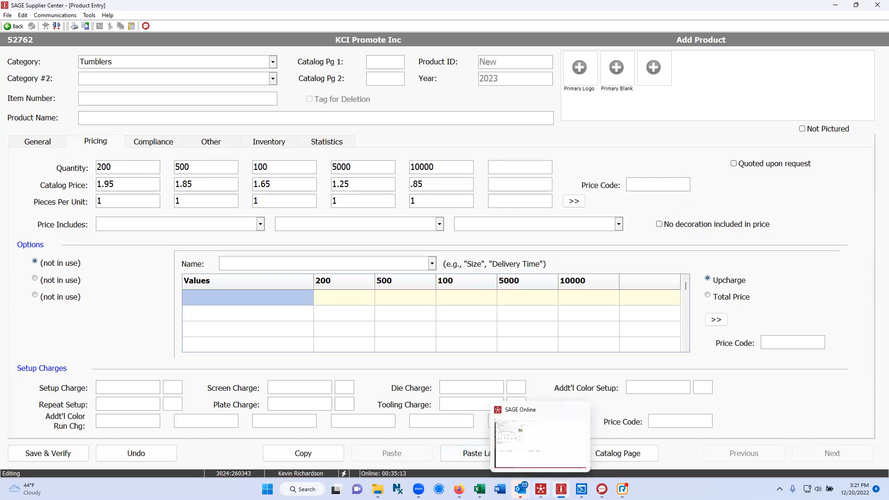
left_click(524, 445)
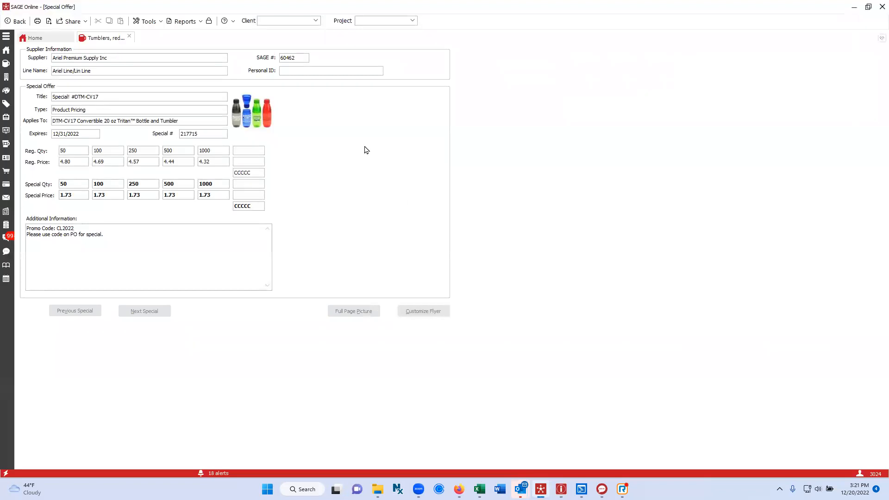
left_click(16, 21)
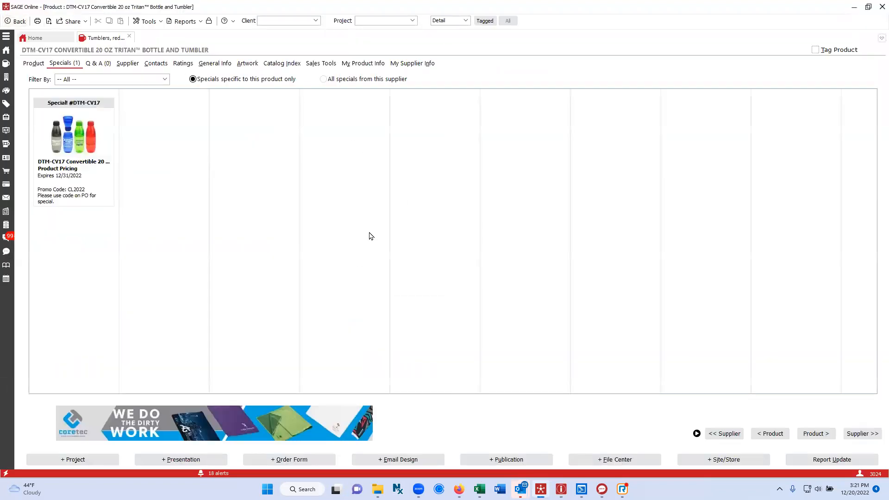
left_click(35, 63)
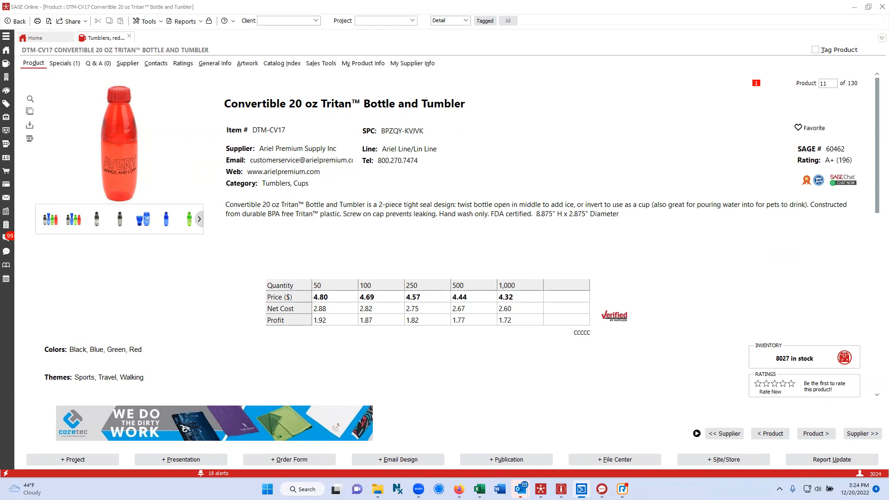
left_click(855, 8)
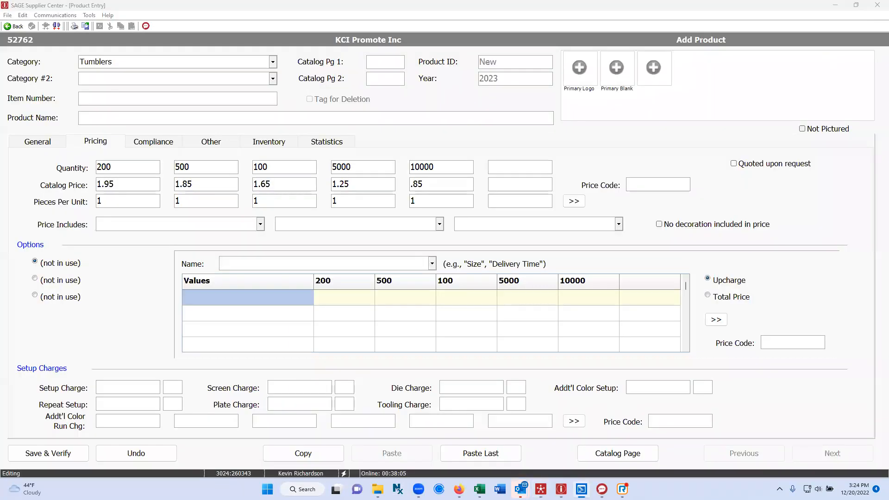
Step: Set what the price includes to 1 color, 1 side and Full wrap
left_click(259, 226)
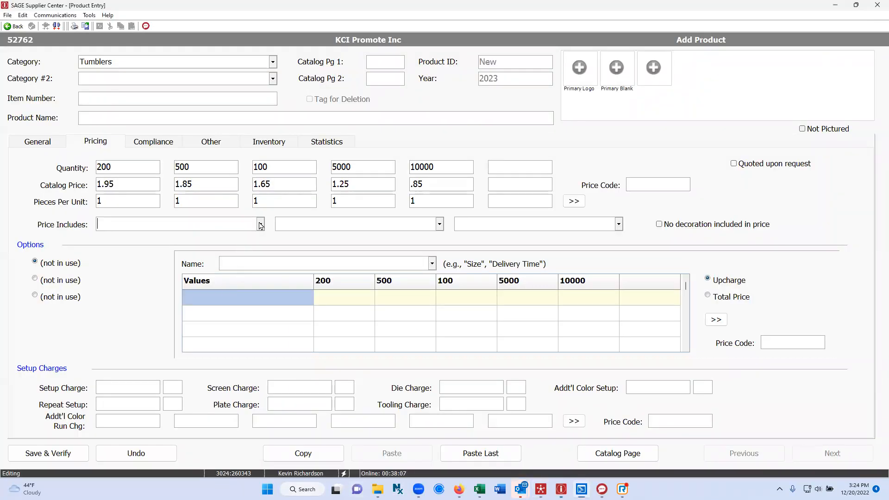
left_click(260, 226)
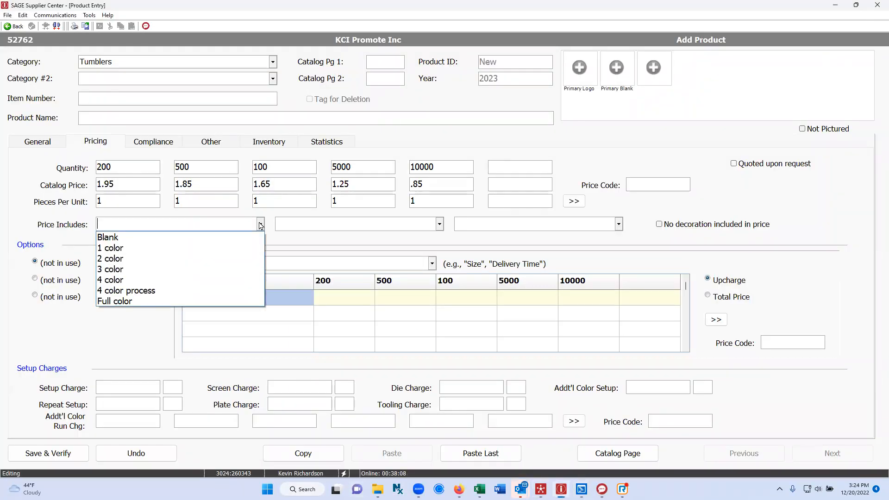
left_click(227, 247)
left_click(438, 225)
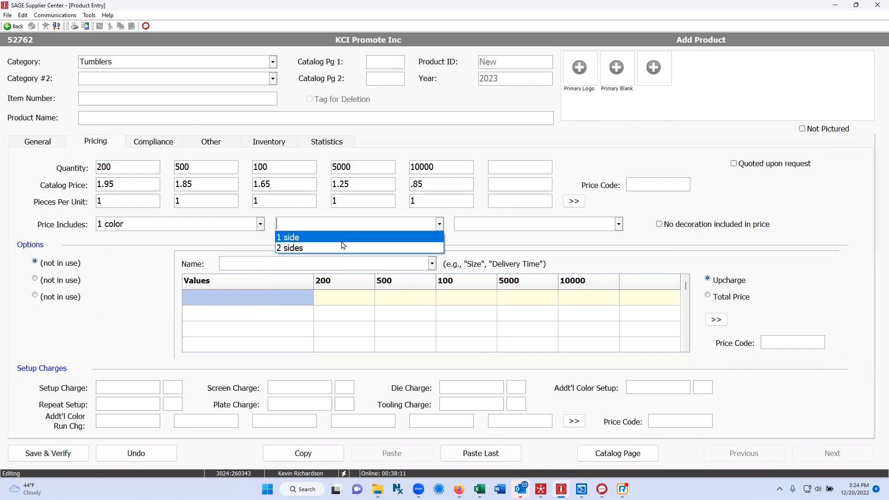
left_click(342, 238)
left_click(620, 225)
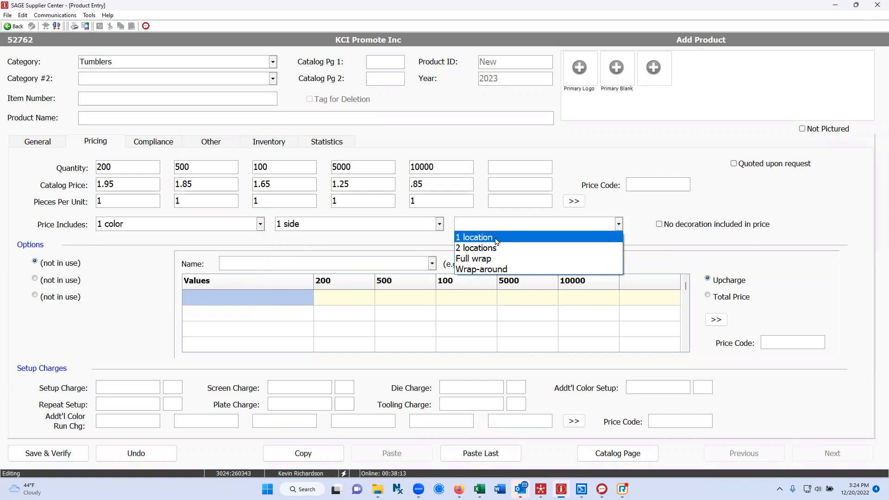
left_click(523, 259)
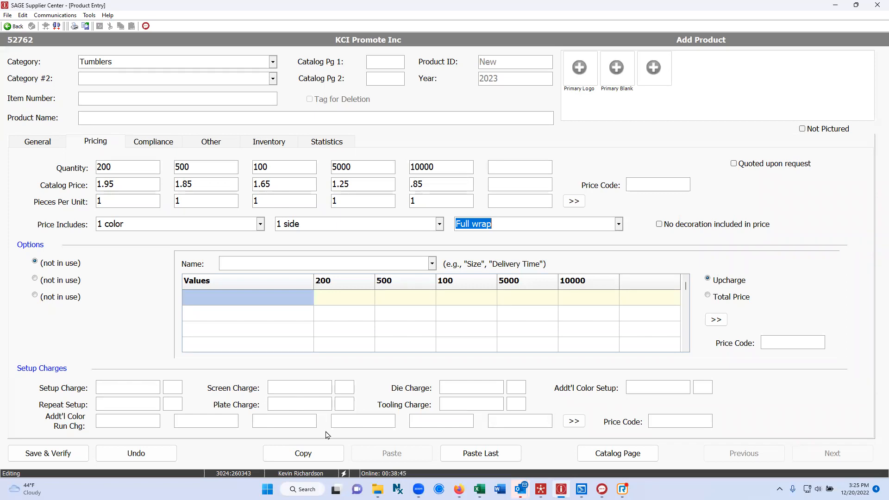
Step: Review the product compliance standards down to Prop 65 and the available standard warning label templates
left_click(153, 146)
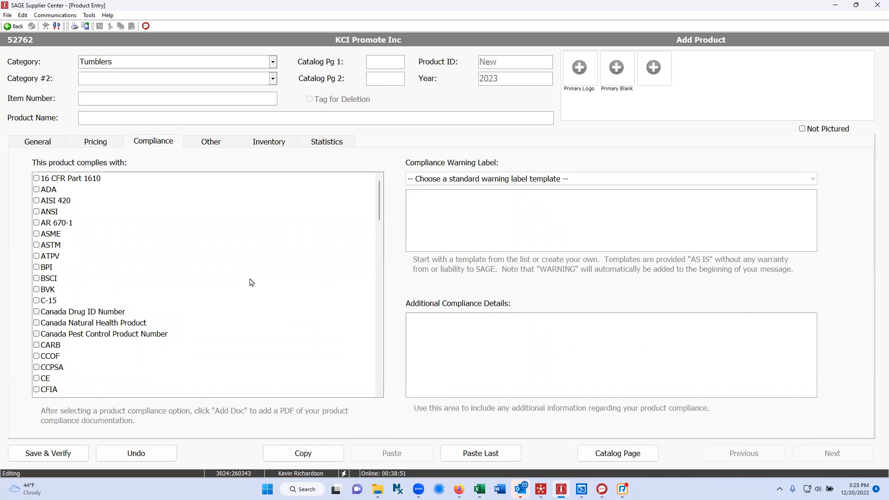
scroll(251, 282, "down", 5)
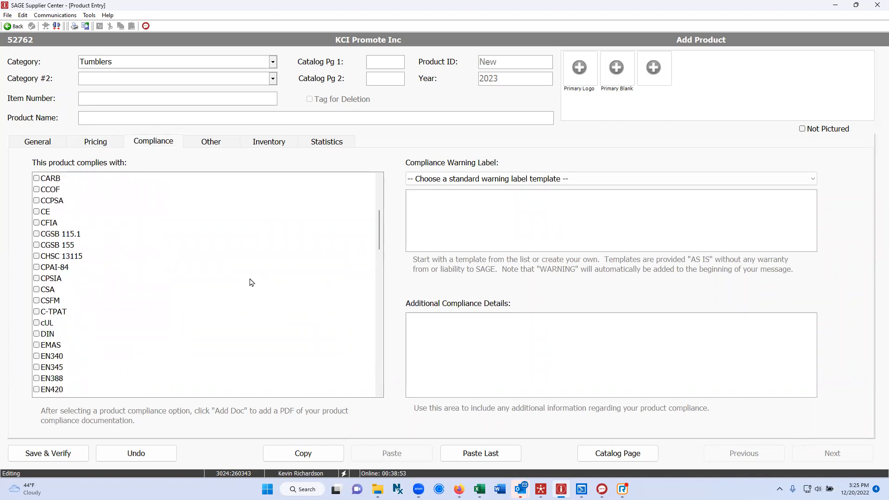
scroll(251, 282, "down", 5)
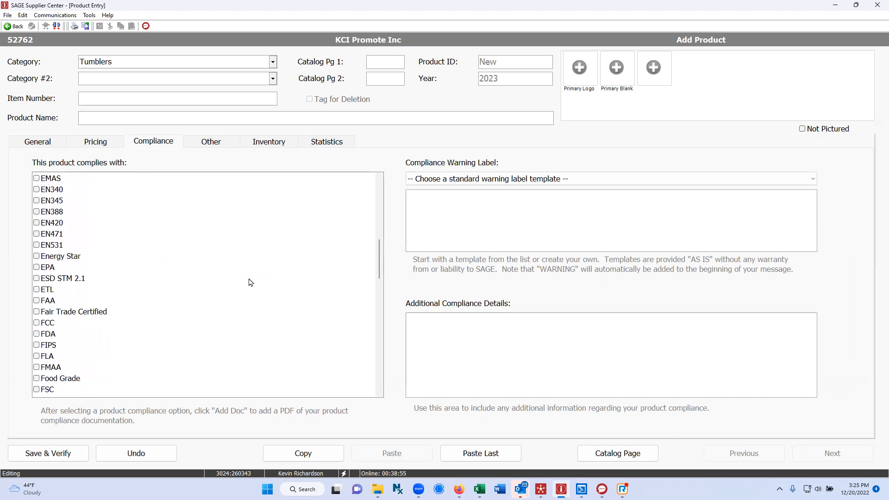
scroll(251, 282, "down", 10)
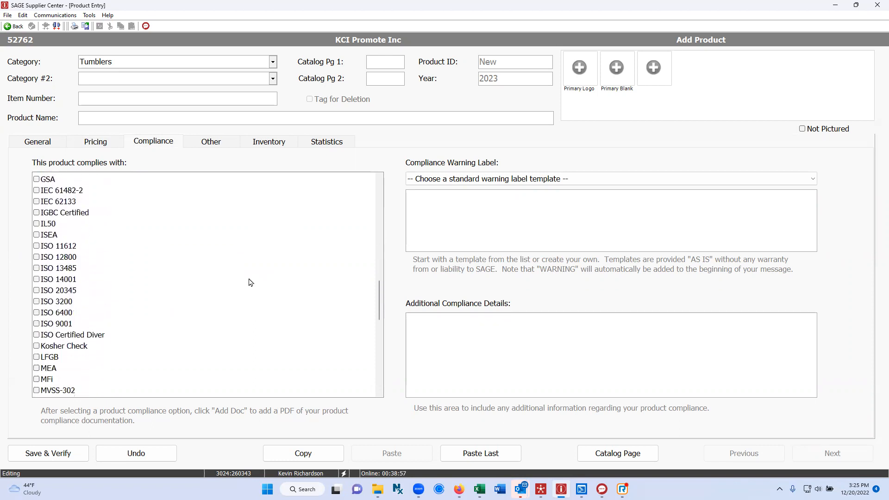
scroll(251, 282, "down", 3)
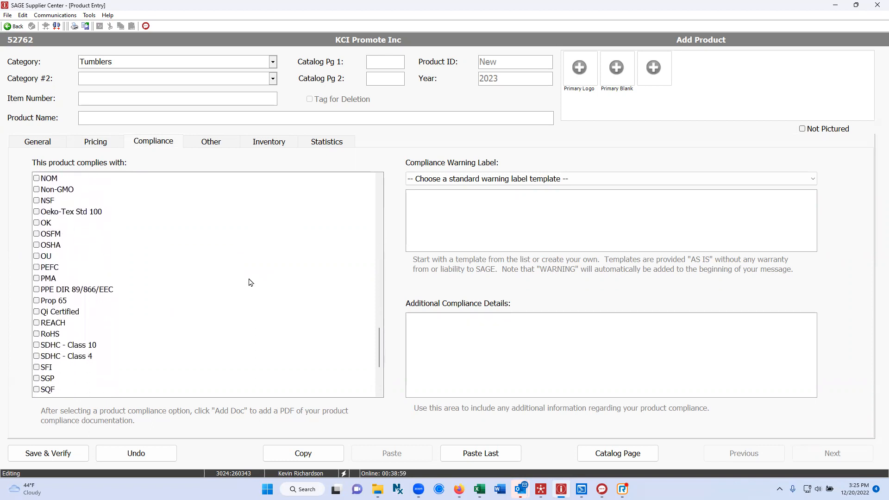
left_click(66, 302)
left_click(563, 181)
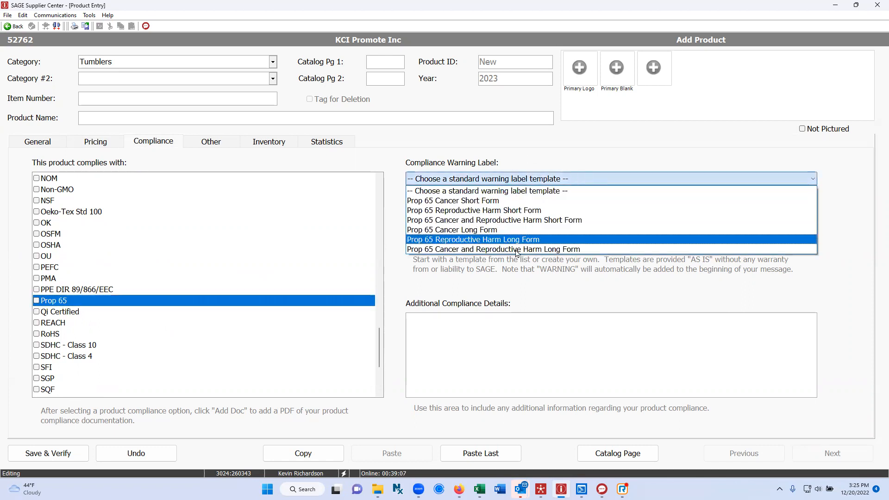
left_click(600, 180)
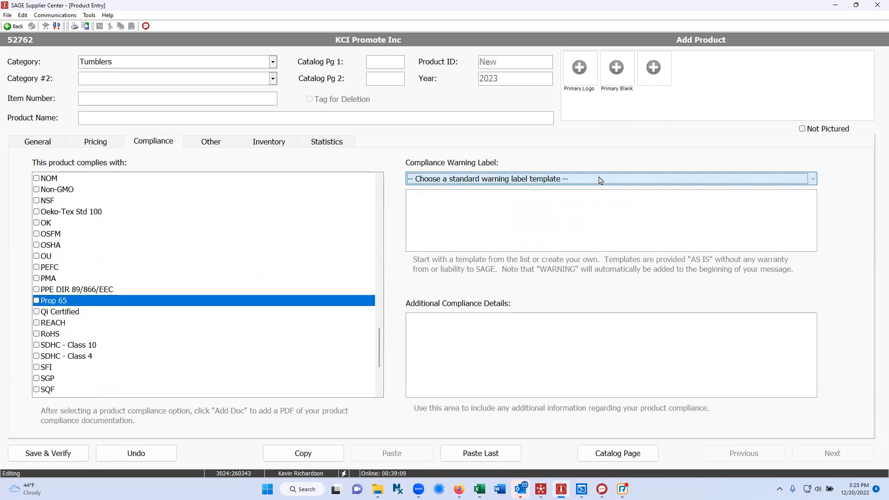
Step: Look through the product's Other, Inventory and Statistics sections and return to its General section
left_click(220, 146)
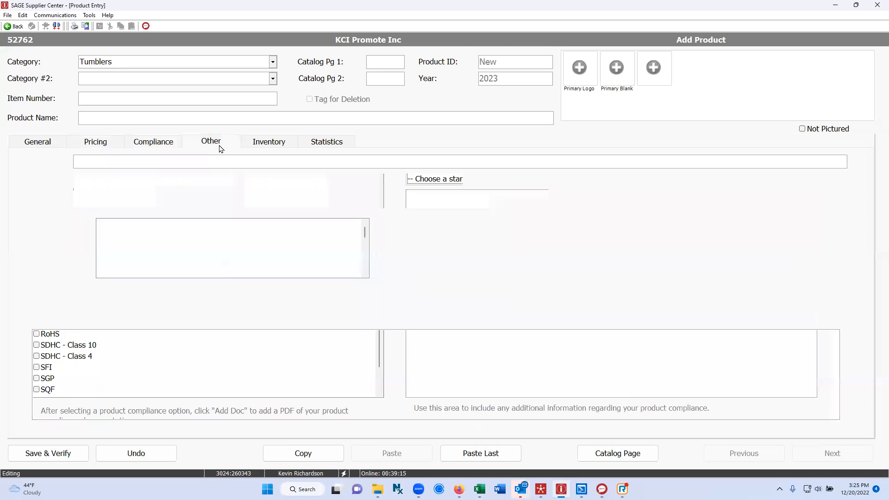
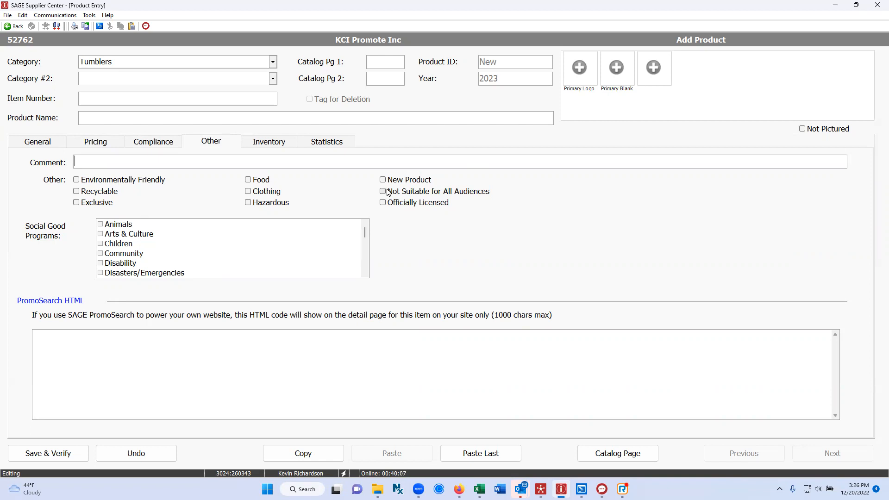
left_click(267, 145)
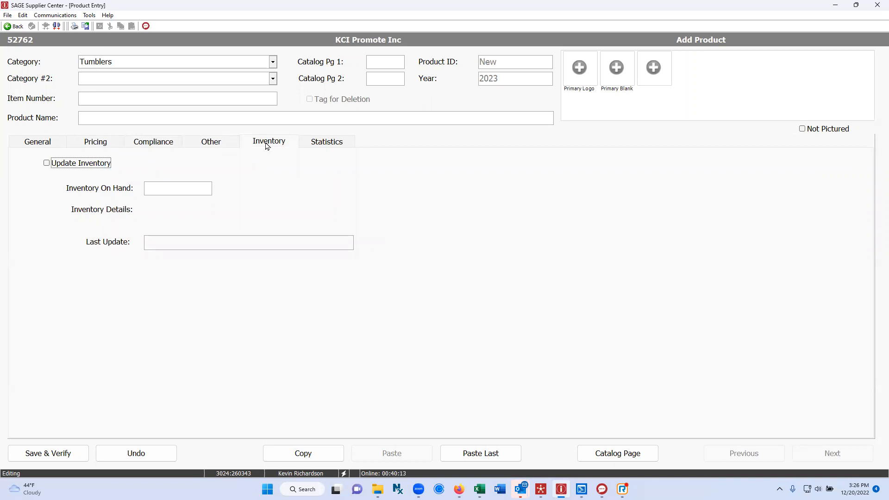
left_click(332, 143)
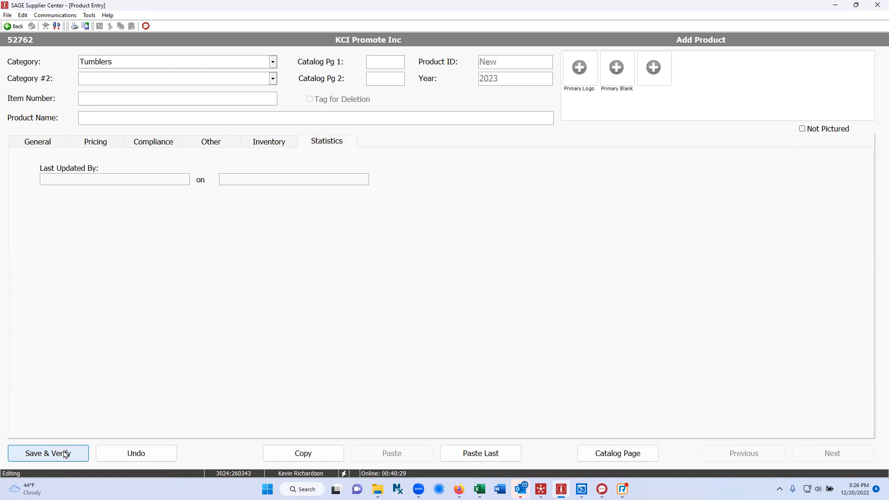
left_click(31, 143)
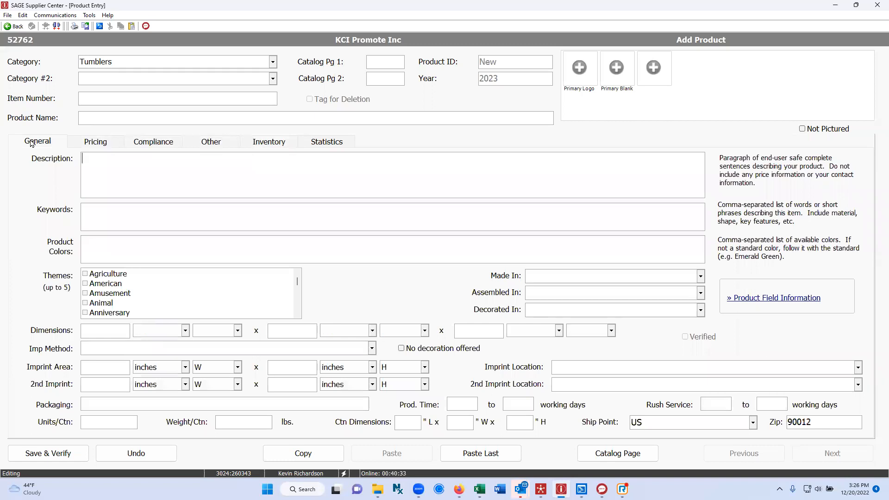
Step: Leave the new product without saving it and exit the product list, marking the catalog as completely finished
left_click(11, 26)
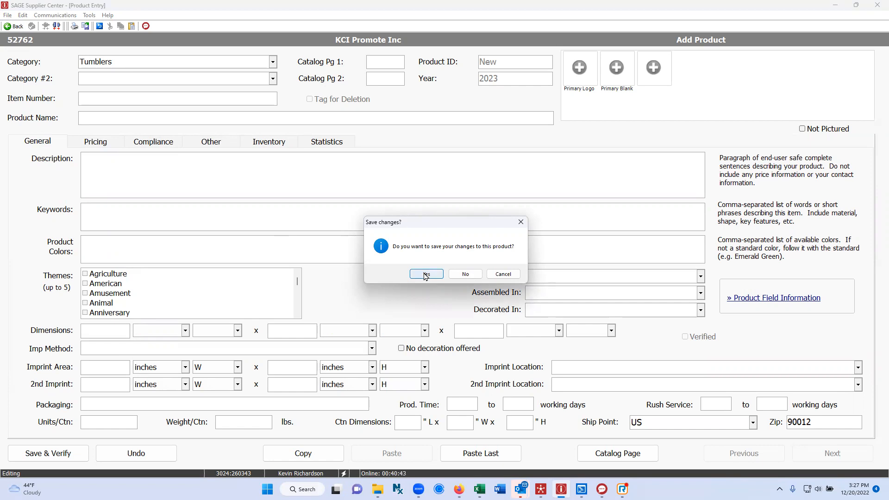
left_click(463, 274)
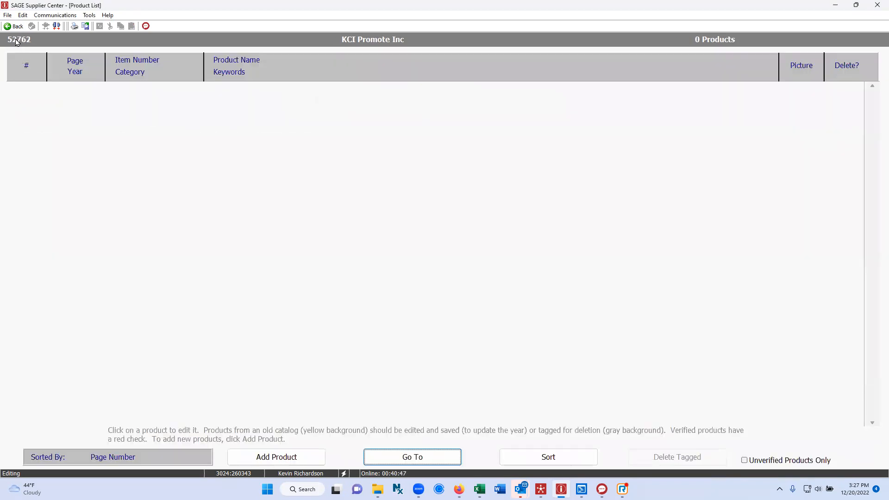
left_click(10, 26)
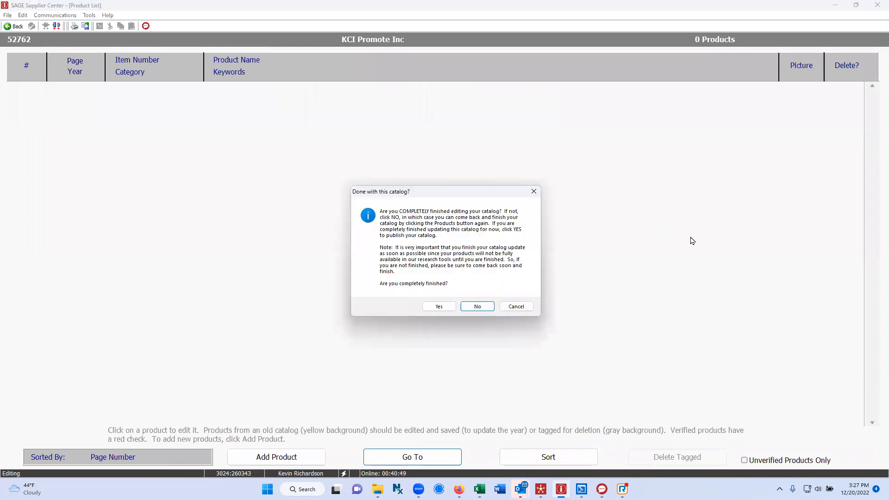
left_click(447, 307)
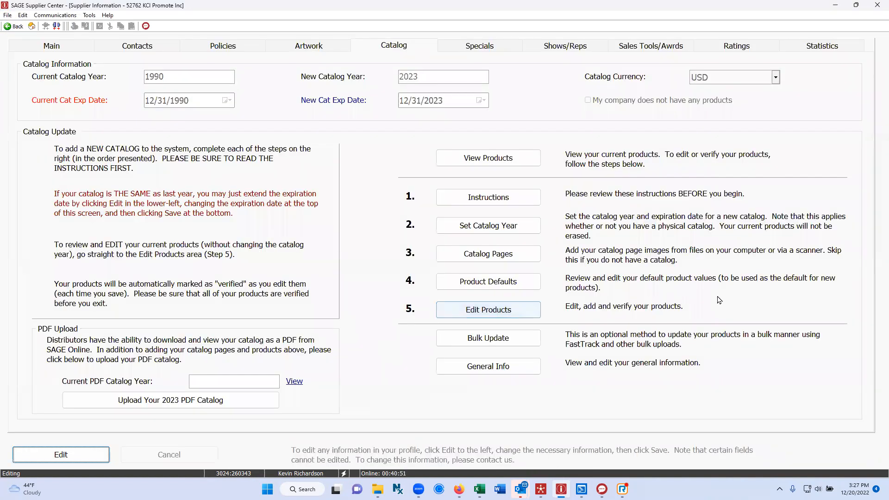
Step: Download the current product listing for a bulk update as SAGE_Product_List_20221220, replacing the existing file, and open it
left_click(477, 341)
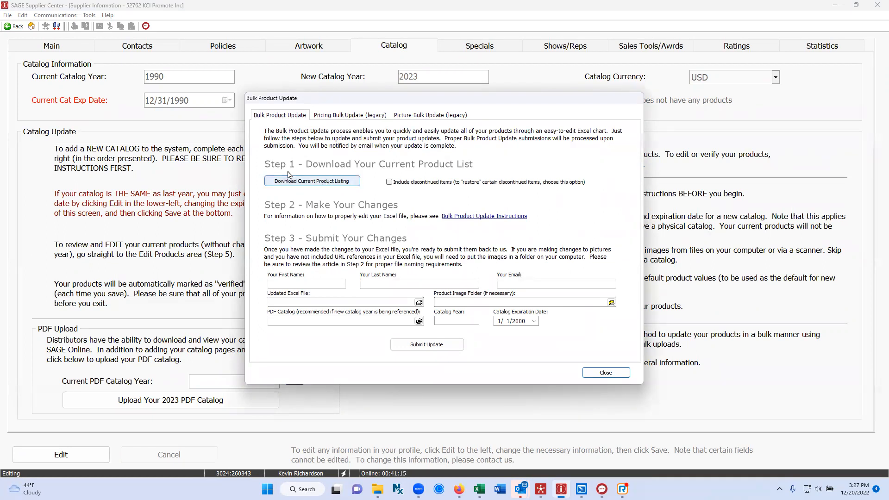
left_click(305, 182)
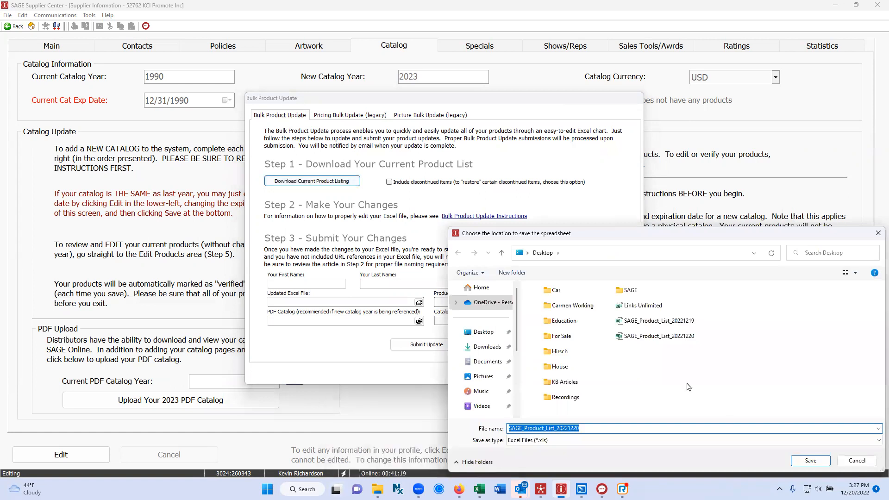
left_click(811, 460)
left_click(471, 246)
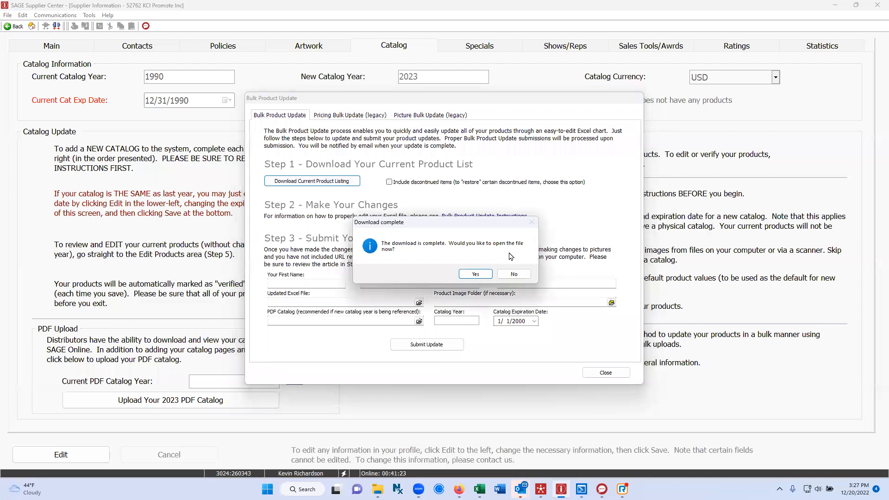
left_click(467, 276)
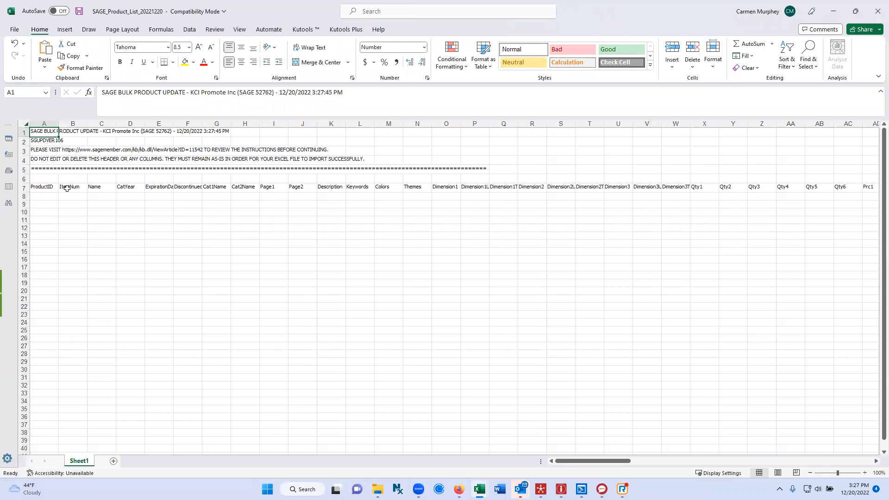
Step: Examine the column headers of the bulk update spreadsheet from Qty5 through InventoryMemo and return to the first column
left_click(813, 186)
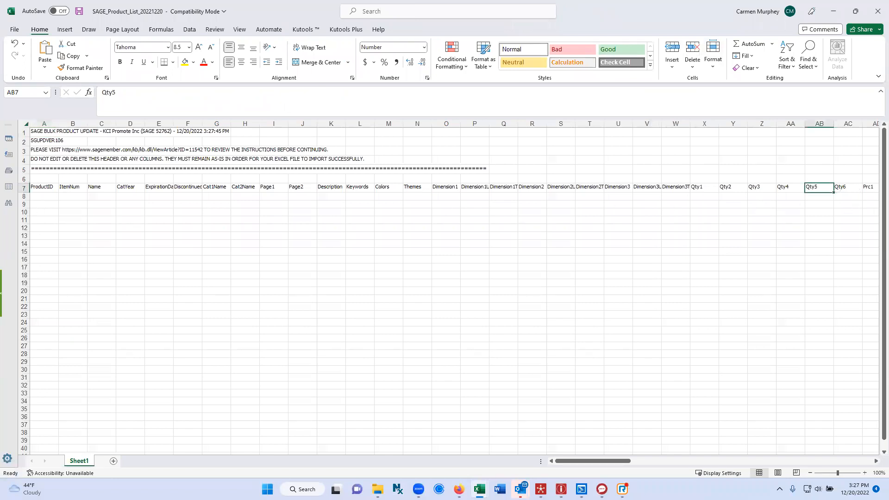
key("Right")
key("Right")
key("Right")
key("Right")
key("Right")
key("Right")
key("Right")
key("Right")
key("Right")
key("Right")
key("Right")
key("Right")
key("Right")
key("Right")
key("Right")
key("Right")
key("Right")
key("Right")
key("Right")
key("Right")
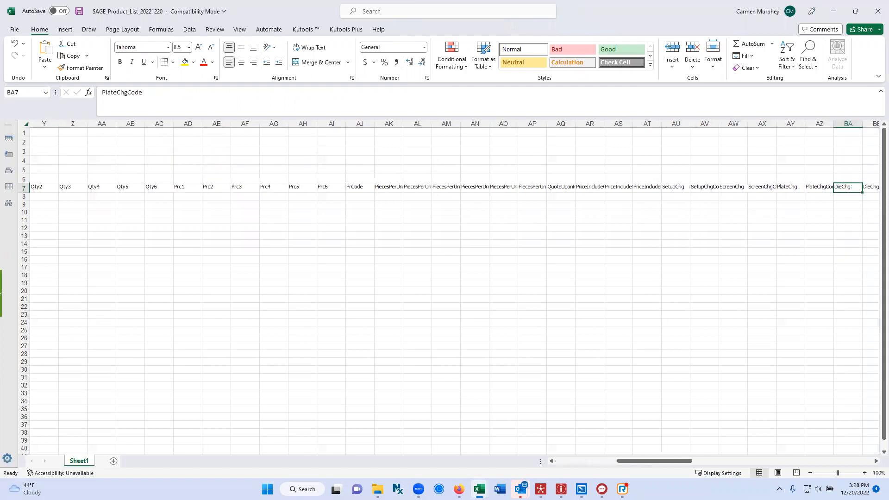
key("Right")
key("Right")
key("Right")
key("Right")
key("Right")
key("Right")
key("Right")
key("Right")
key("Right")
key("Right")
key("Right")
key("Right")
key("Right")
key("Right")
key("Right")
key("Right")
key("Right")
key("Right")
key("Right")
key("Right")
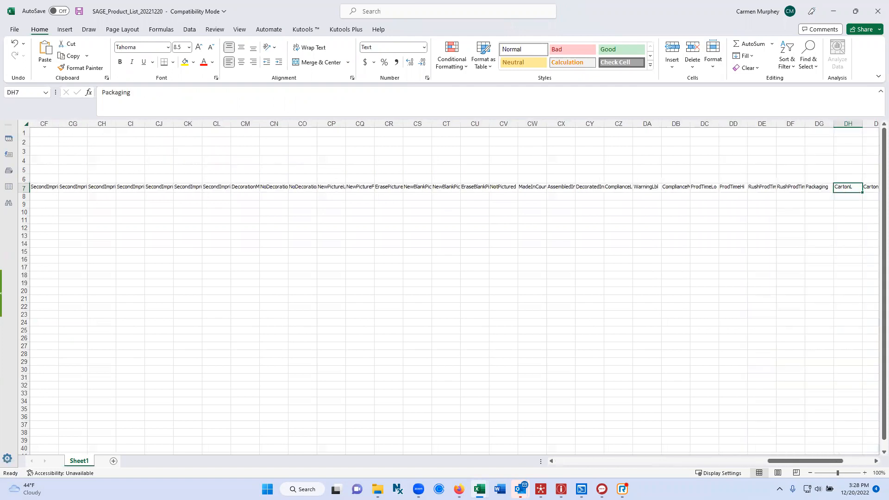
key("Right")
left_click(681, 188)
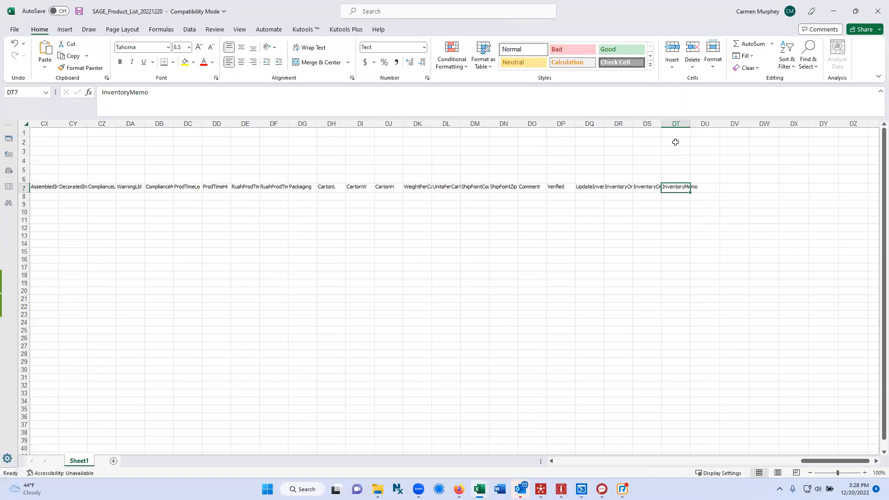
left_click(673, 196)
key("Home")
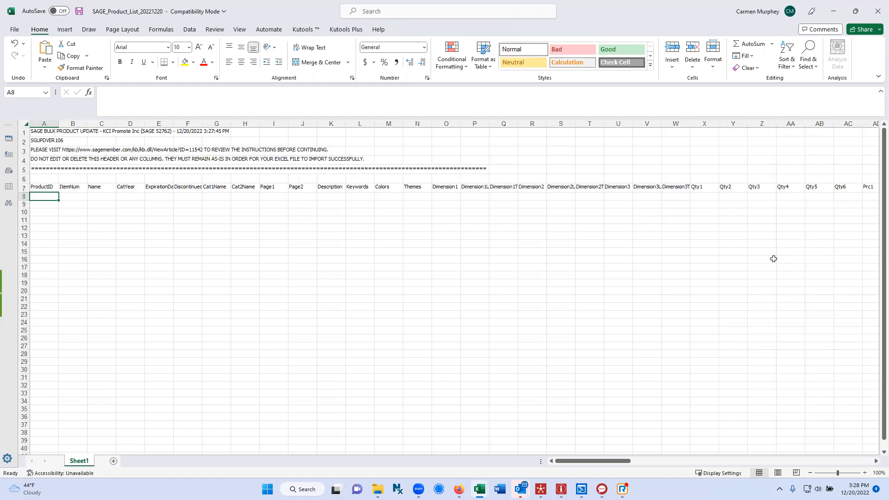
Step: Switch between the Bulk Product Update window and the SAGE_Product_List_20221220 spreadsheet to review the process, and close the spreadsheet
left_click(833, 11)
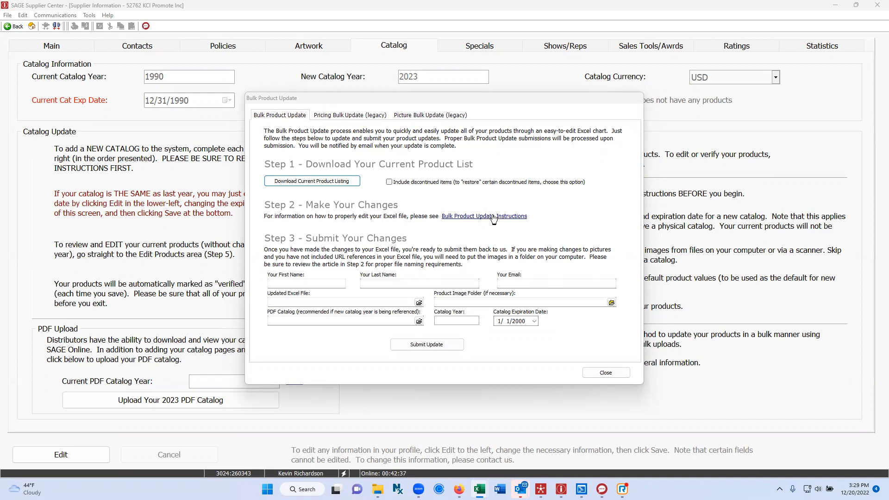
mouse_move(479, 489)
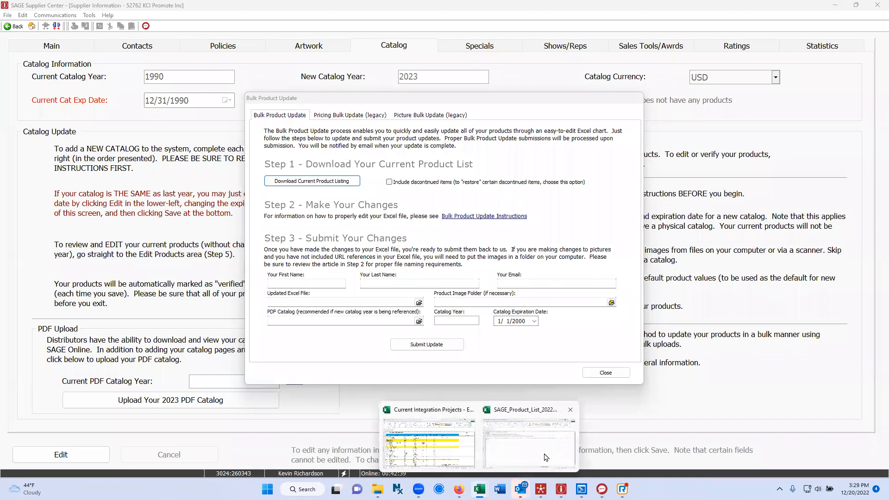
left_click(570, 444)
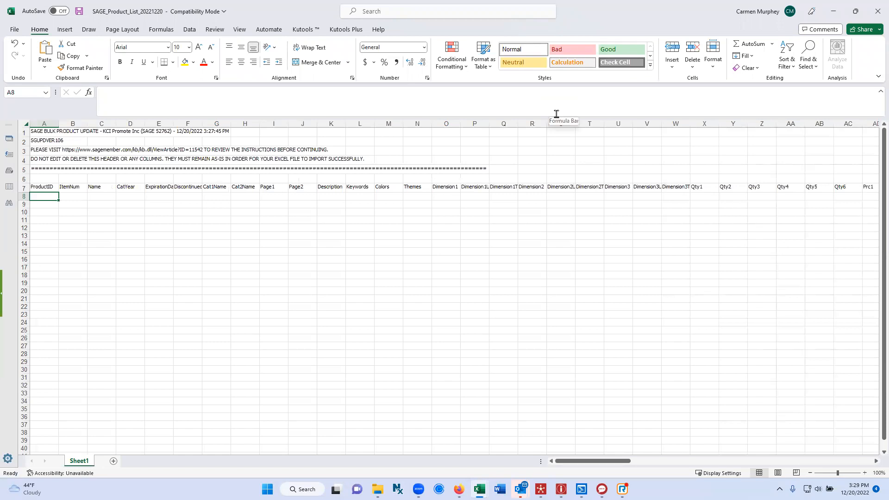
left_click(833, 11)
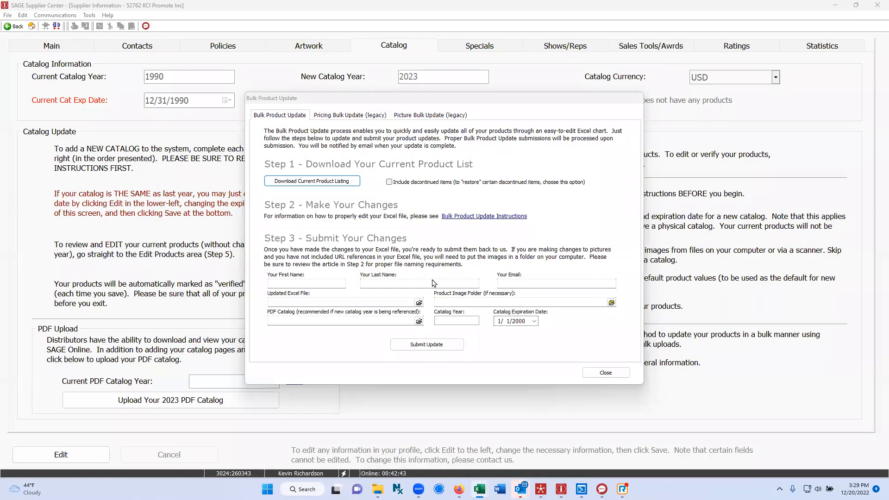
mouse_move(561, 489)
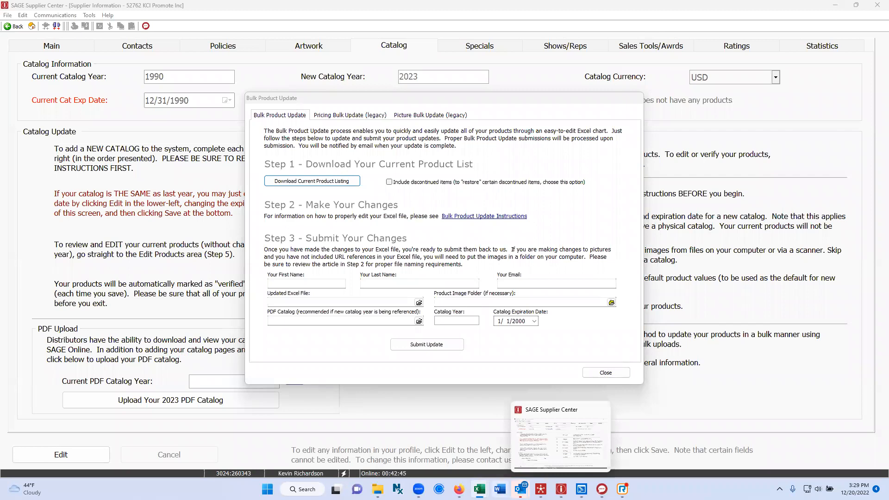
mouse_move(479, 489)
left_click(533, 438)
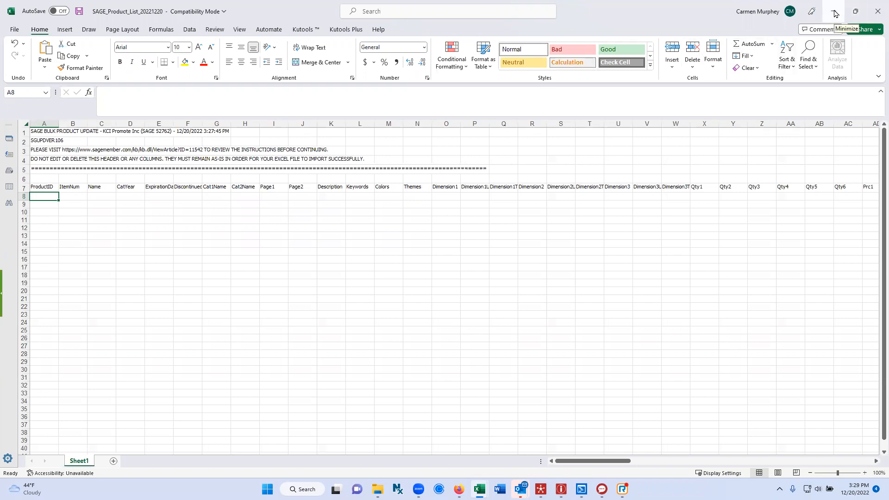
left_click(875, 12)
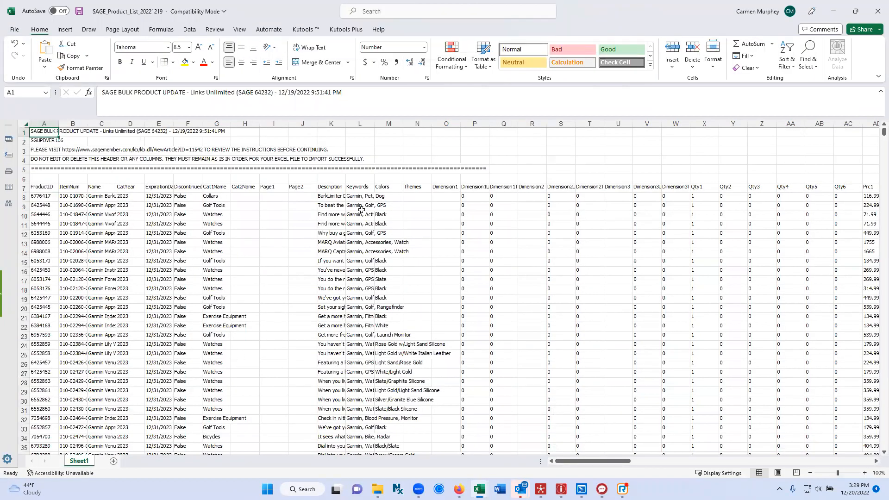
Step: Examine the filled-in SAGE_Product_List_20221219 spreadsheet down its product rows and across its columns to the carton dimensions
scroll(332, 267, "down", 5)
scroll(332, 267, "down", 14)
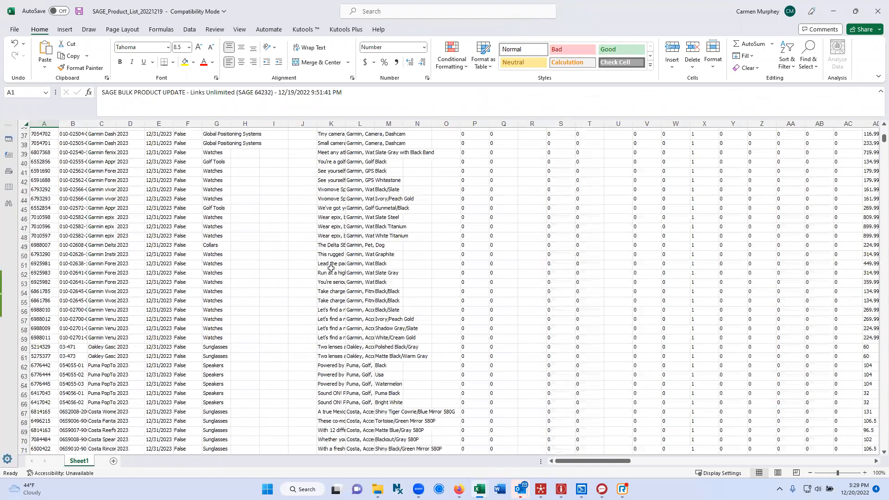
left_click(359, 277)
scroll(365, 273, "up", 12)
scroll(366, 273, "up", 7)
left_click(490, 207)
key("Right")
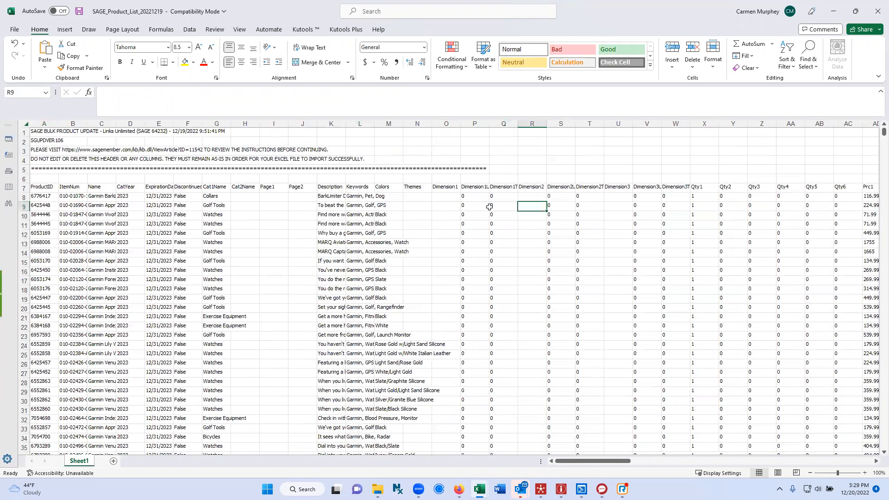
key("Right")
key("Right")
key("Right")
key("Right")
key("Right")
key("Right")
key("Right")
key("Right")
key("Right")
key("Right")
key("Right")
key("Right")
key("Right")
key("Right")
key("Right")
key("Right")
key("Right")
key("Right")
key("Right")
key("Right")
key("Right")
key("Right")
key("Right")
key("Right")
key("Right")
key("Right")
key("Right")
key("Right")
key("Right")
key("Right")
key("Right")
key("Right")
key("Right")
key("Right")
key("Right")
key("Right")
key("Right")
key("Right")
key("Right")
key("Right")
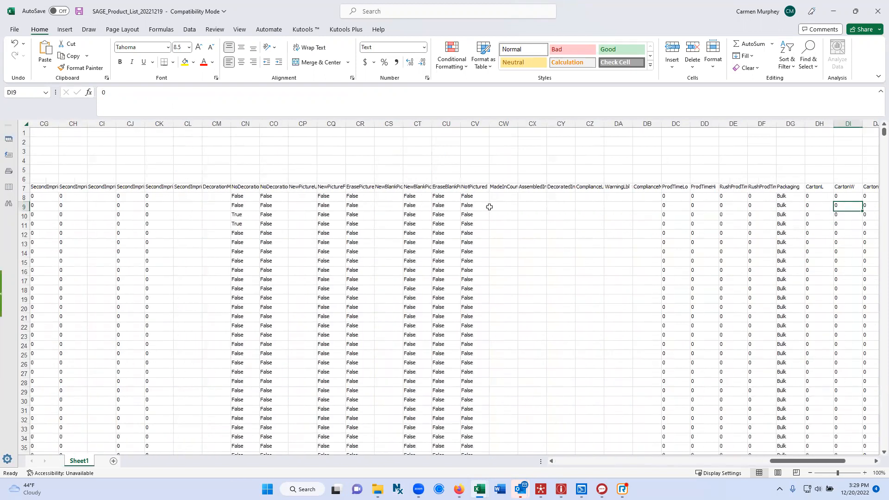
Step: Examine the remaining columns of the filled-in spreadsheet through InventoryMemo, return to the first column, and minimize the spreadsheet
key("Right")
key("Right")
key("Right")
key("Right")
key("Right")
key("Right")
key("Right")
key("Right")
key("Right")
key("Right")
key("Right")
key("Right")
key("Right")
key("Right")
key("Right")
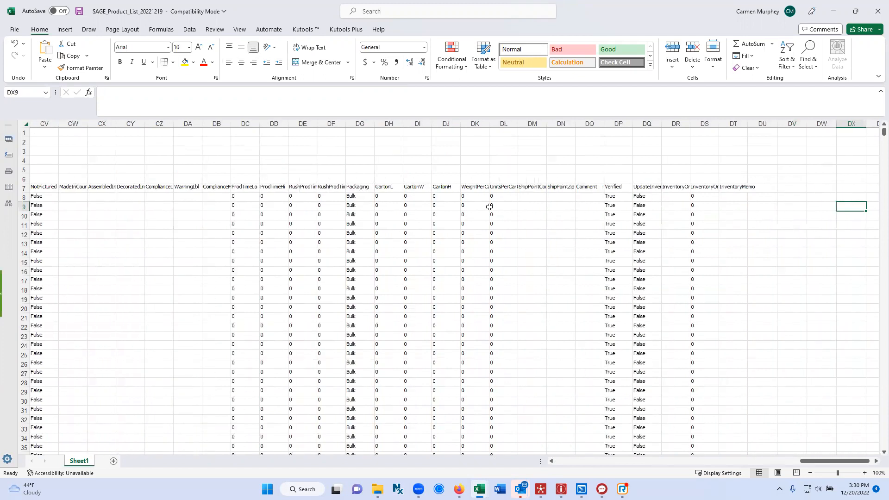
key("Home")
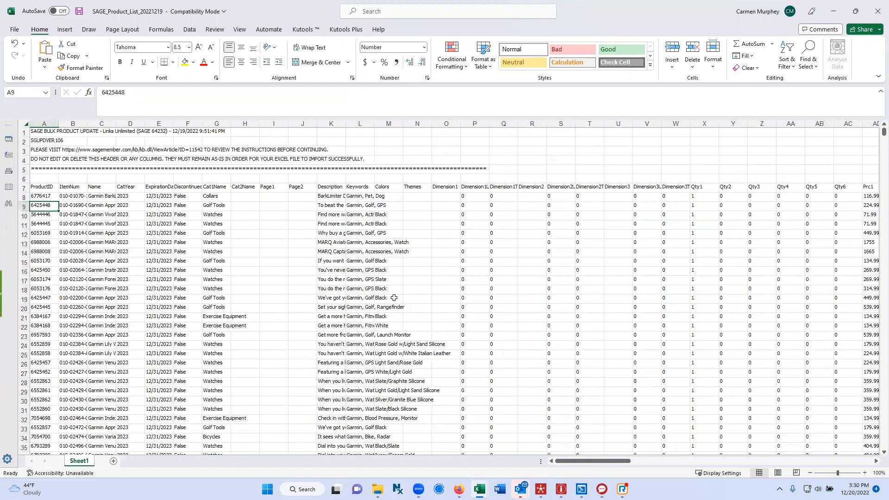
left_click(833, 11)
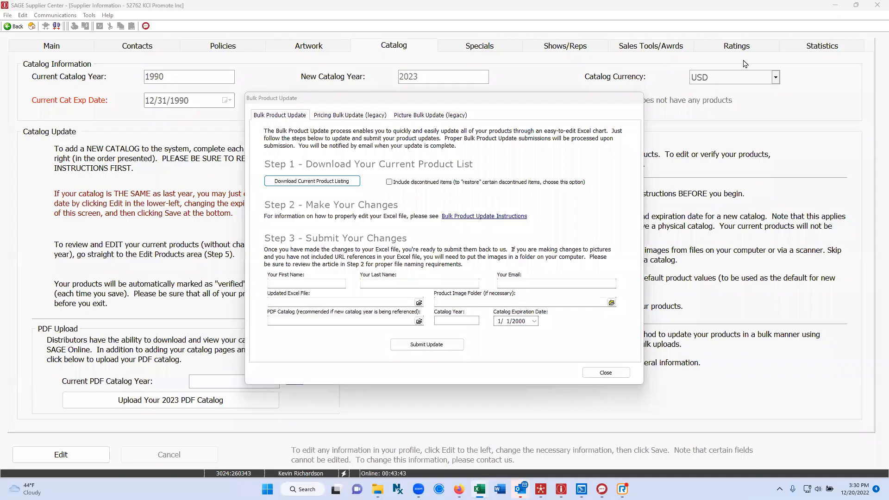
Step: Open the Bulk Product Update Instructions article, read its rules and column instructions through DieChgCode, and minimize the browser
left_click(469, 217)
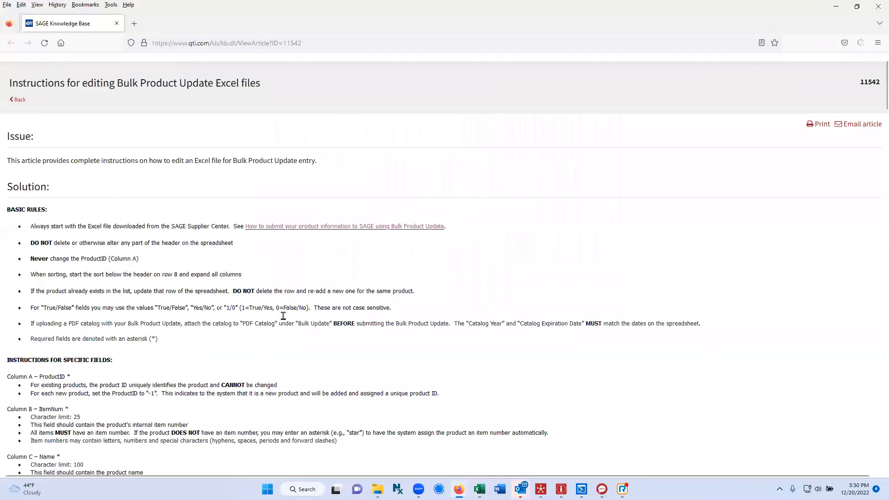
scroll(283, 315, "down", 6)
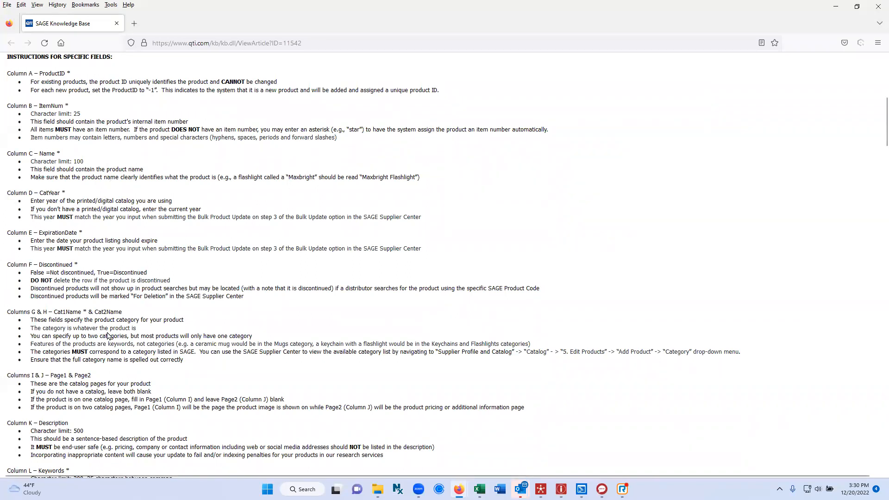
scroll(133, 338, "down", 10)
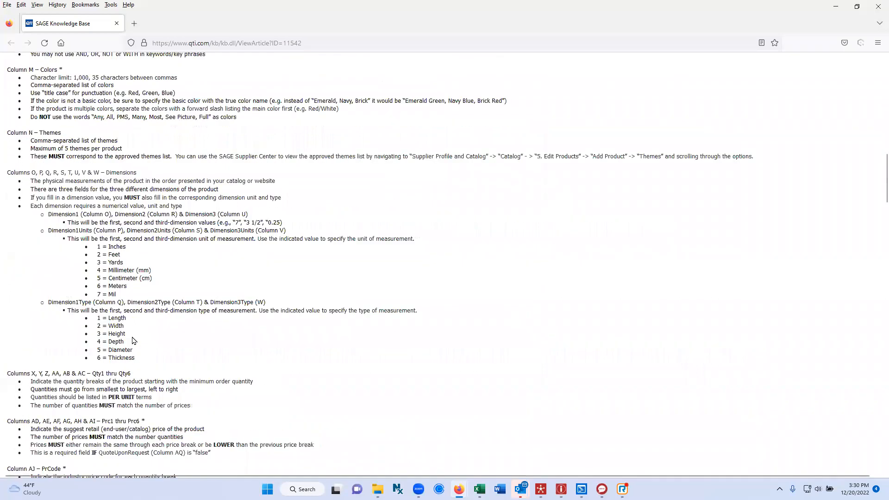
scroll(133, 341, "down", 8)
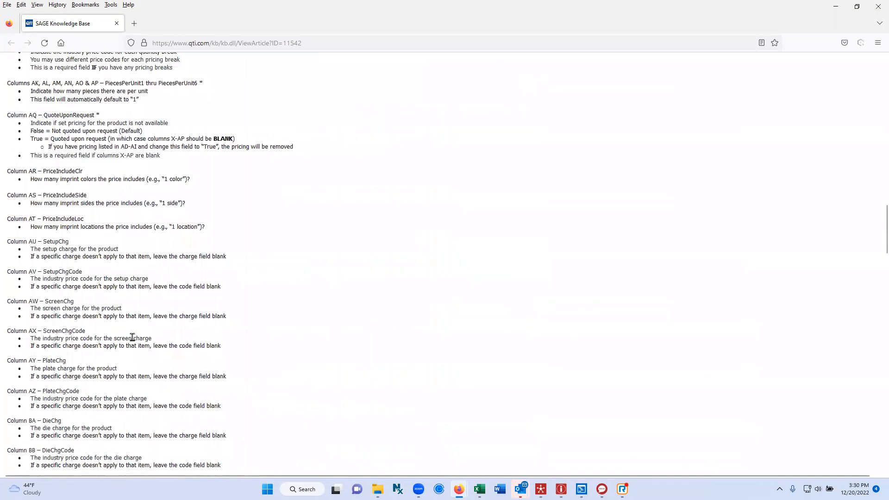
left_click(836, 7)
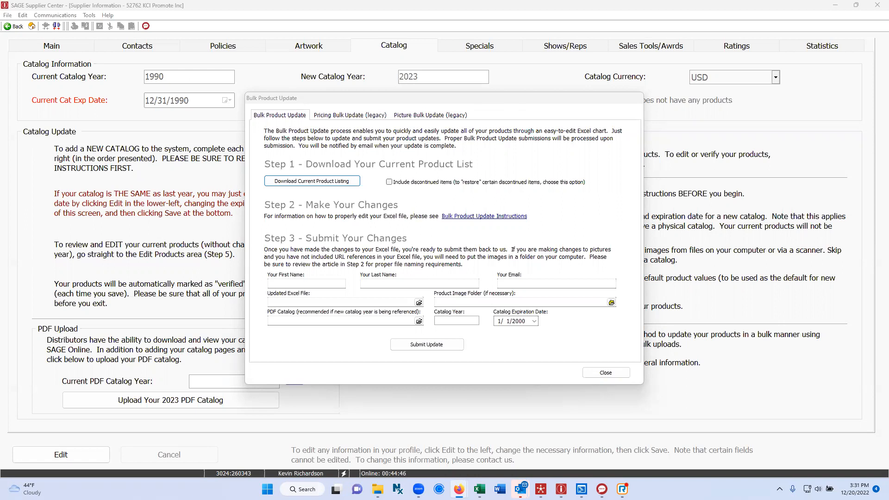
Step: Close the Bulk Product Update window, reopen it from the catalog page to review its steps, and close it again
left_click(610, 376)
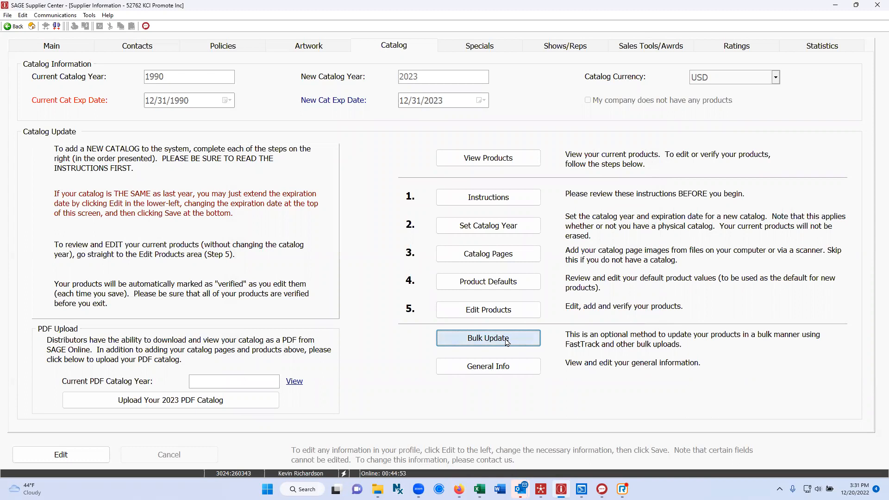
left_click(485, 337)
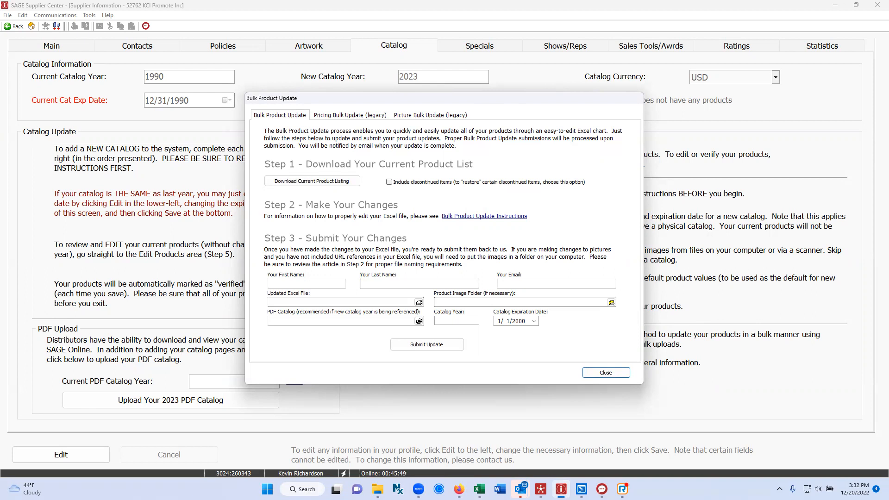
left_click(605, 374)
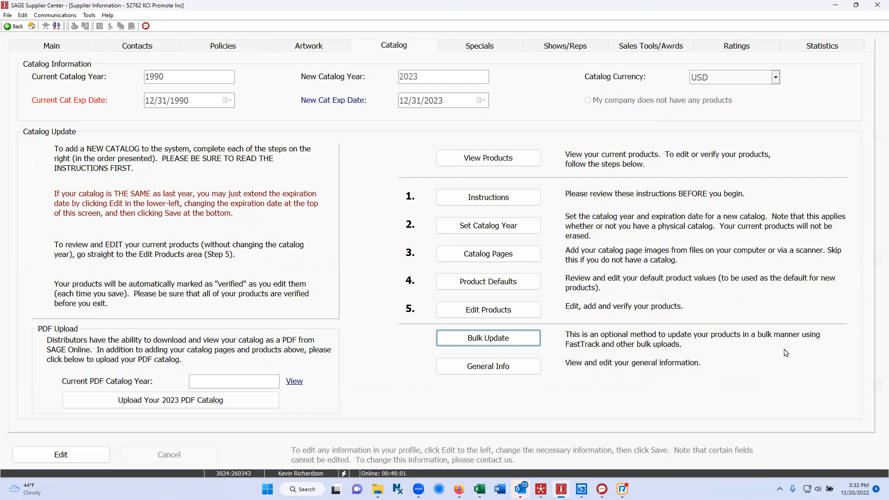
Step: Switch to the SAGEmember.com window in Firefox and open the Videos page of the Support section
left_click(459, 489)
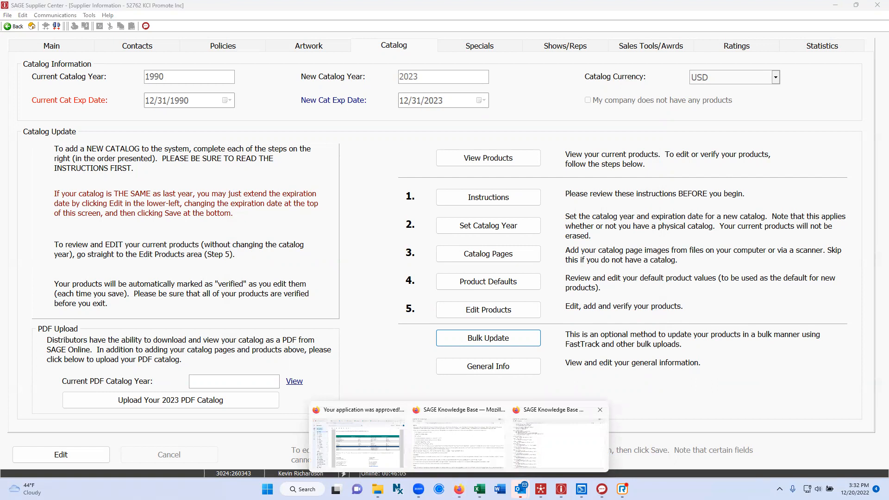
left_click(558, 443)
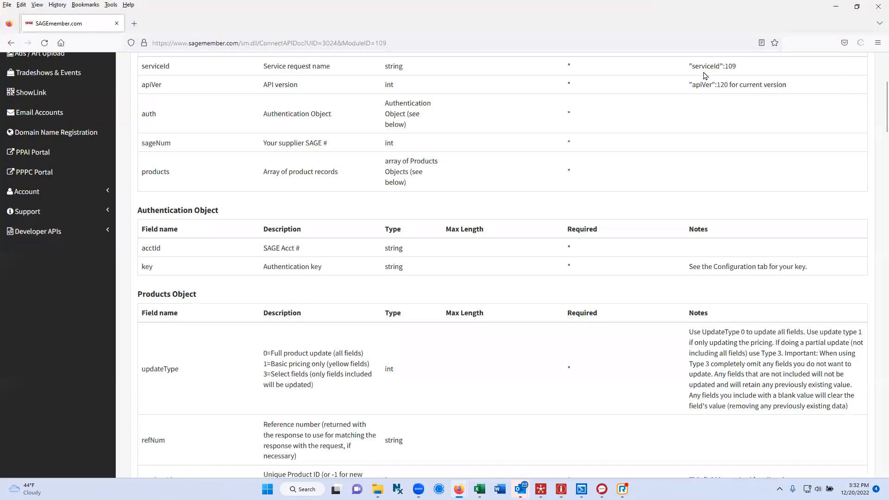
left_click(61, 212)
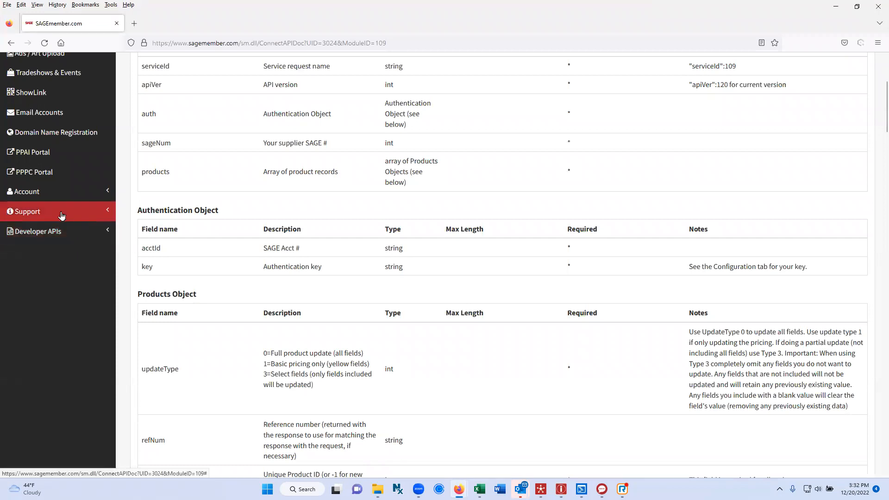
left_click(34, 253)
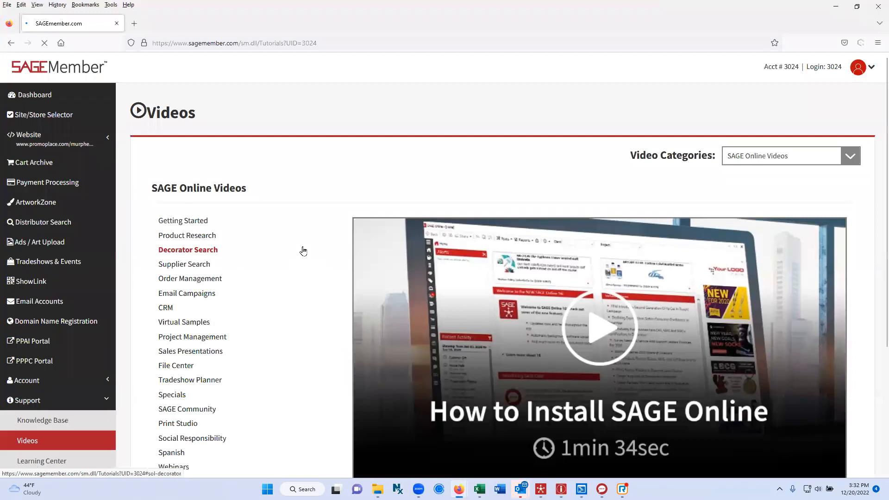
Step: Look over the SAGE Online video topics and change the video category to Supplier Training
scroll(218, 382, "down", 5)
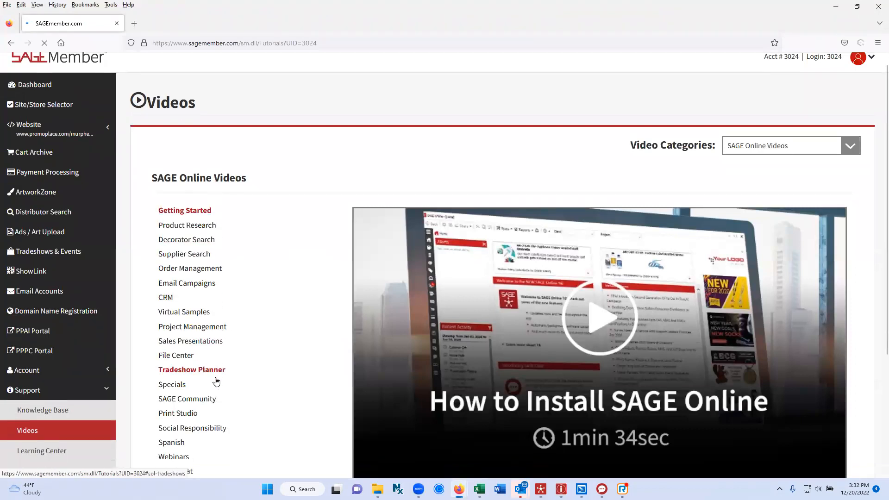
scroll(254, 169, "up", 3)
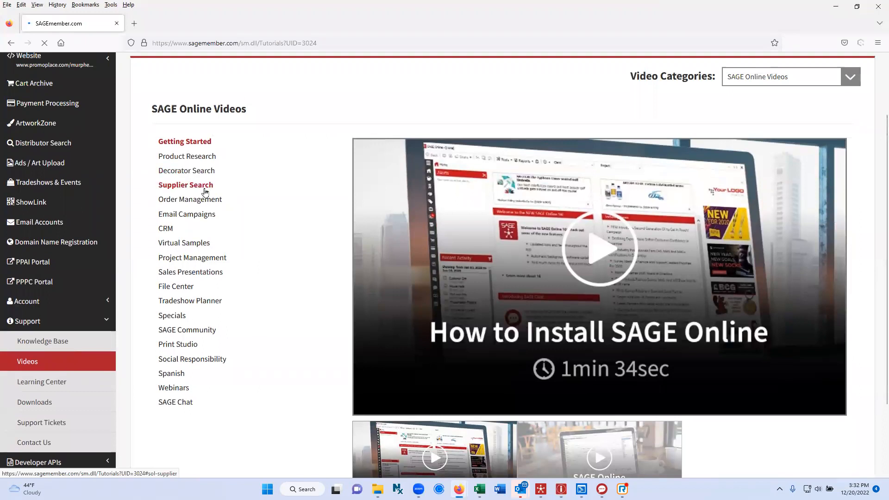
left_click(847, 77)
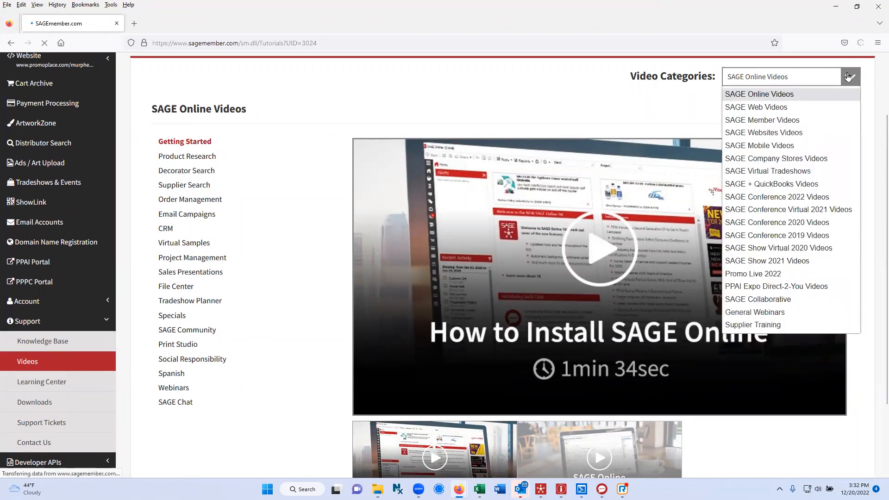
left_click(755, 325)
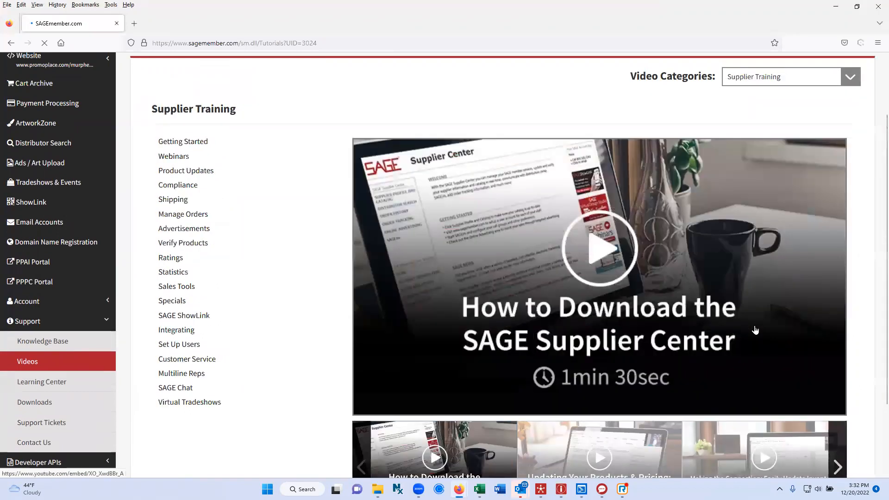